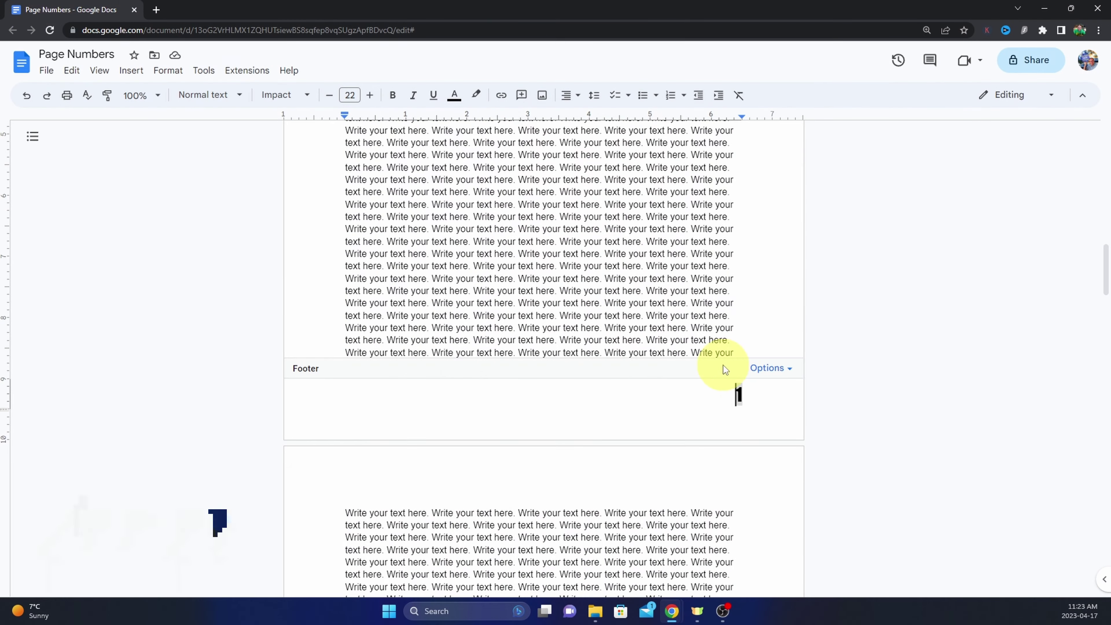
- Centre-align the selected footer page number 1 with Ctrl+Shift+E
{"action": "key", "text": "ctrl+shift+e"}
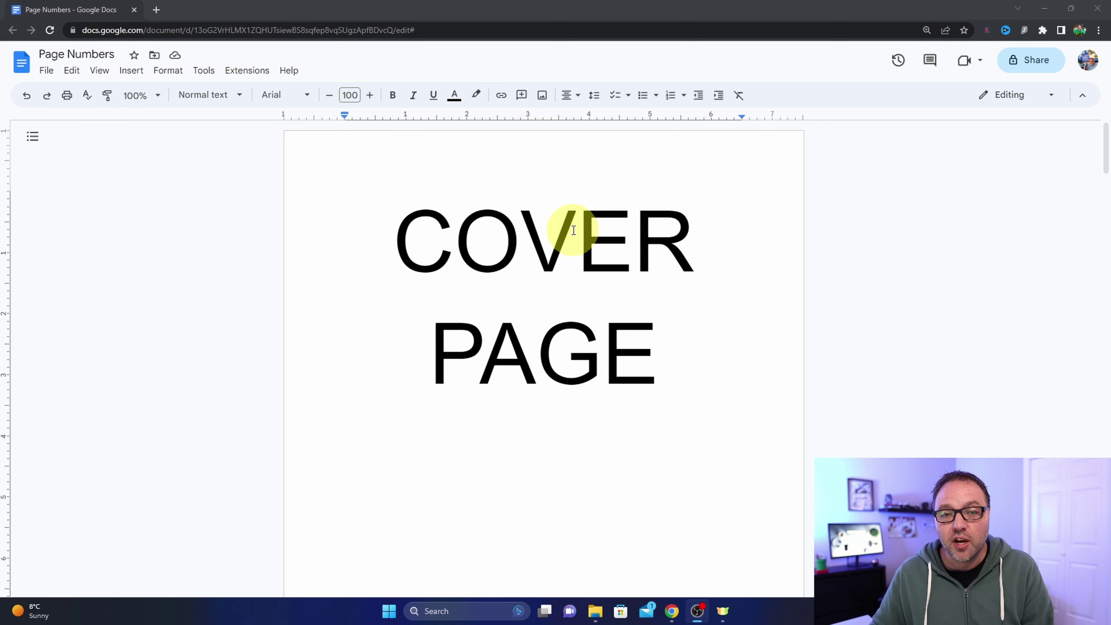
{"action": "scroll", "coordinate": [574, 231], "scroll_direction": "down", "scroll_amount": 15}
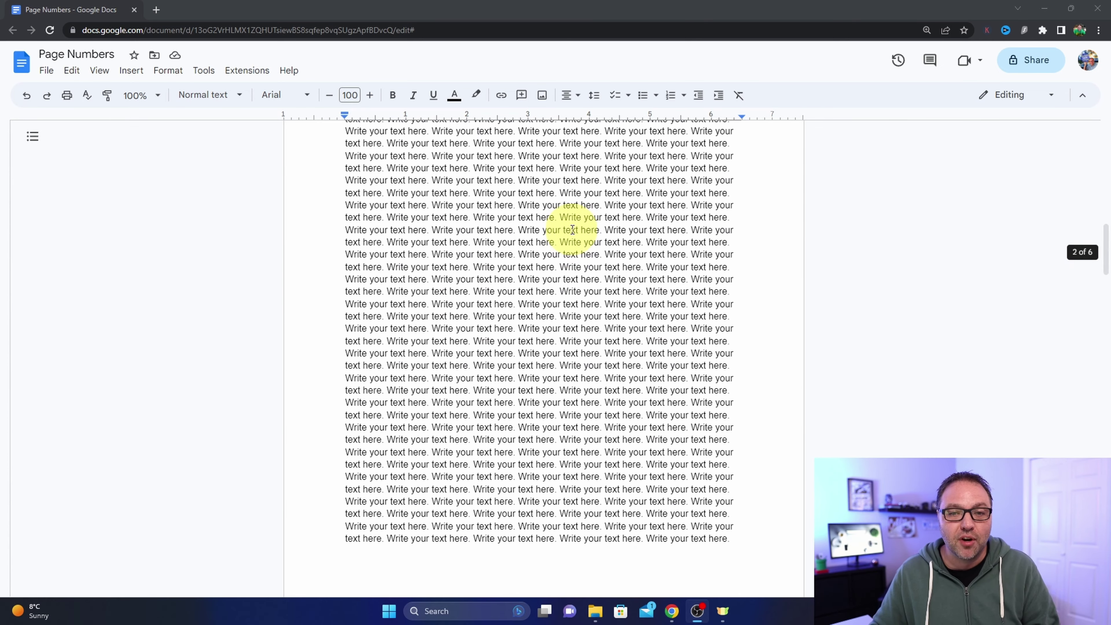
{"action": "scroll", "coordinate": [572, 230], "scroll_direction": "down", "scroll_amount": 4}
{"action": "scroll", "coordinate": [570, 233], "scroll_direction": "down", "scroll_amount": 3}
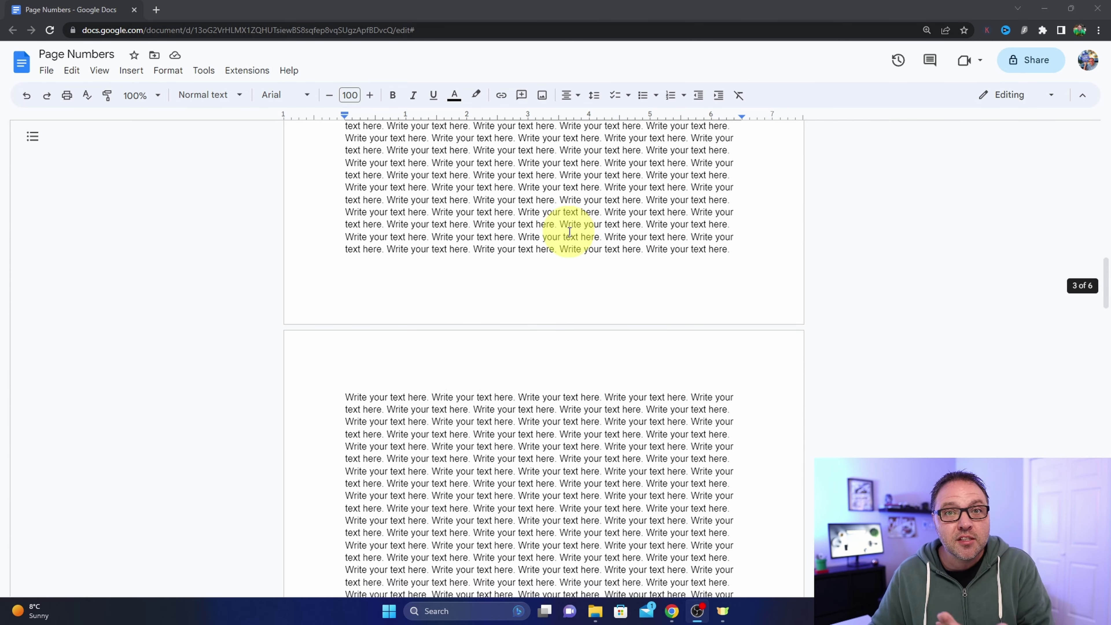
{"action": "scroll", "coordinate": [570, 232], "scroll_direction": "up", "scroll_amount": 20}
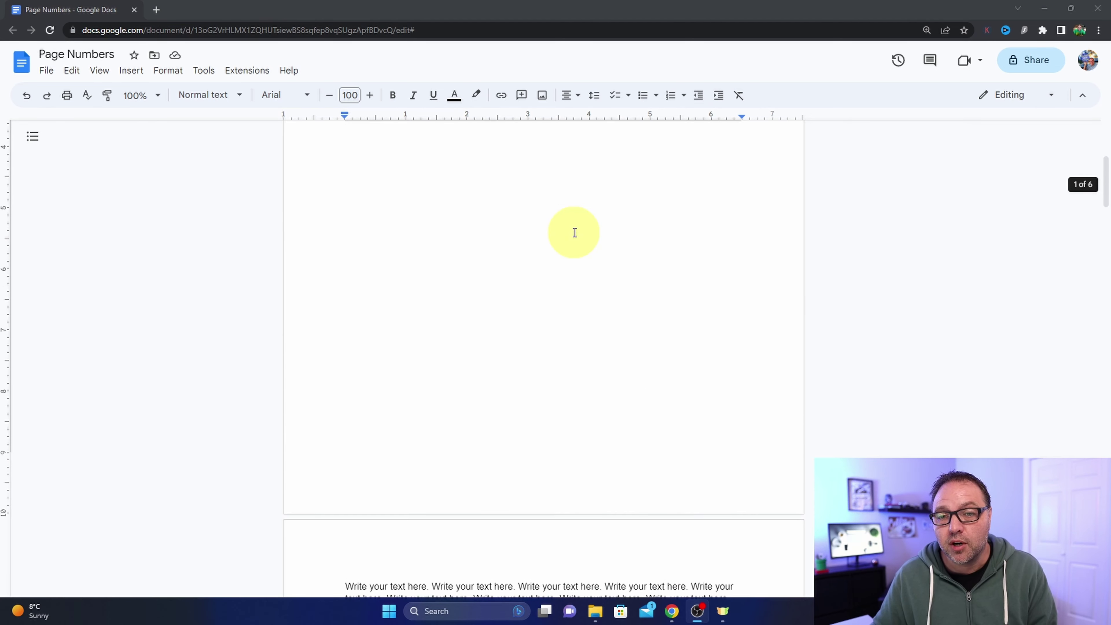
{"action": "scroll", "coordinate": [575, 233], "scroll_direction": "up", "scroll_amount": 6}
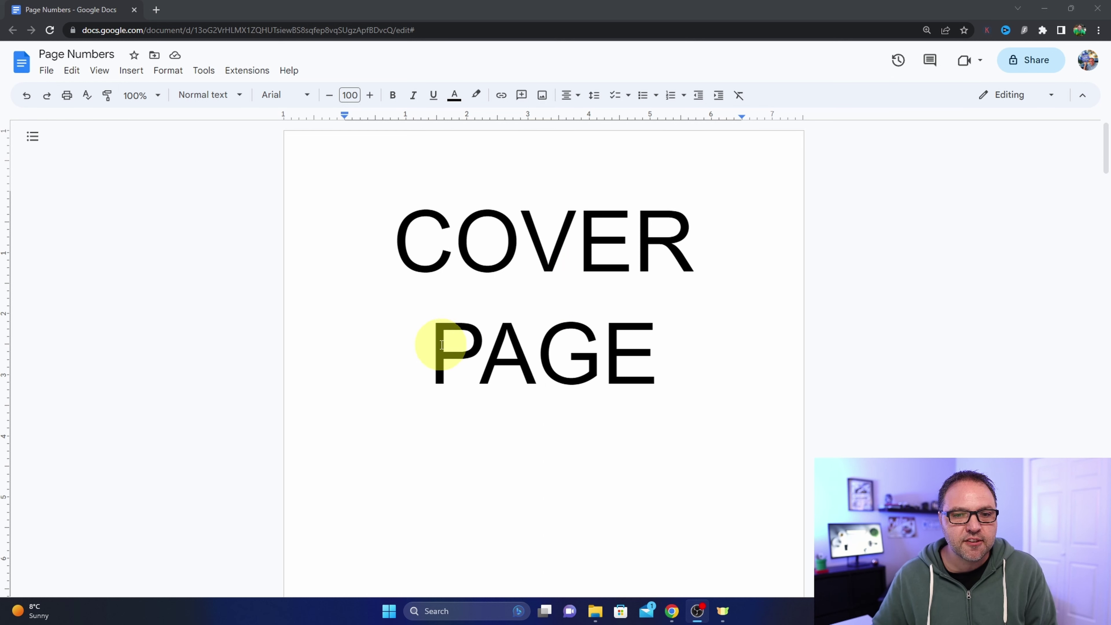
{"action": "left_click", "coordinate": [133, 73]}
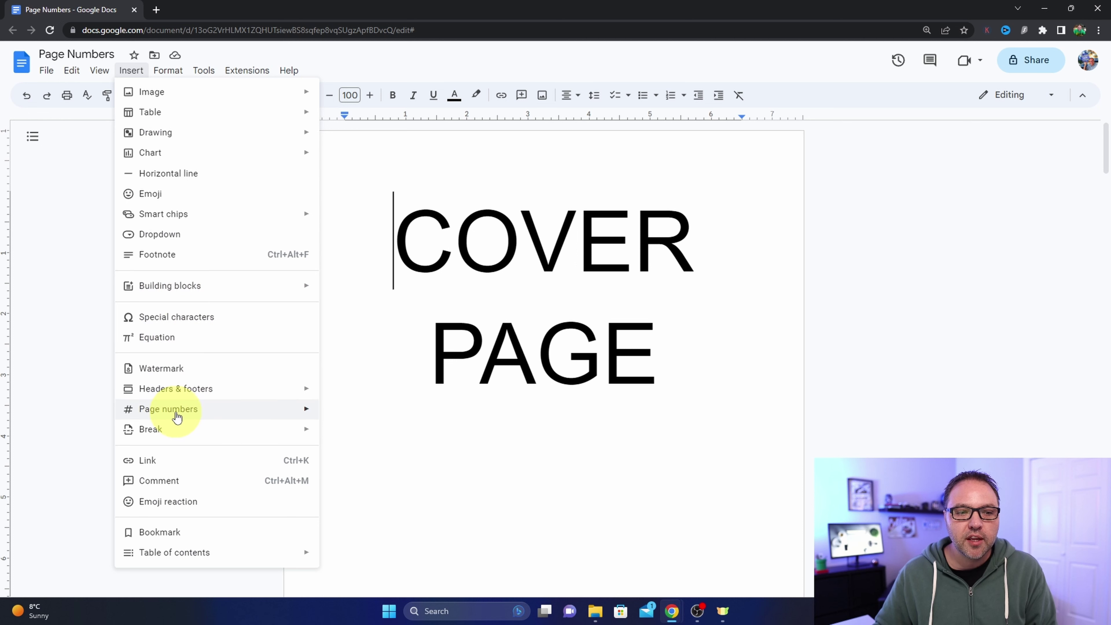
{"action": "mouse_move", "coordinate": [175, 414]}
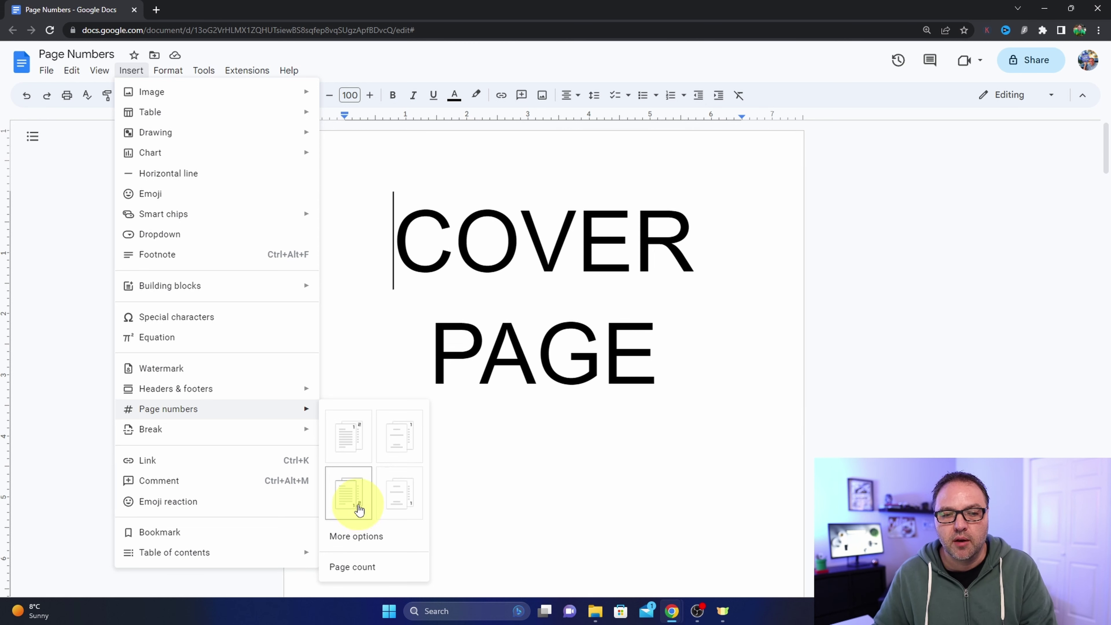
{"action": "left_click", "coordinate": [356, 434]}
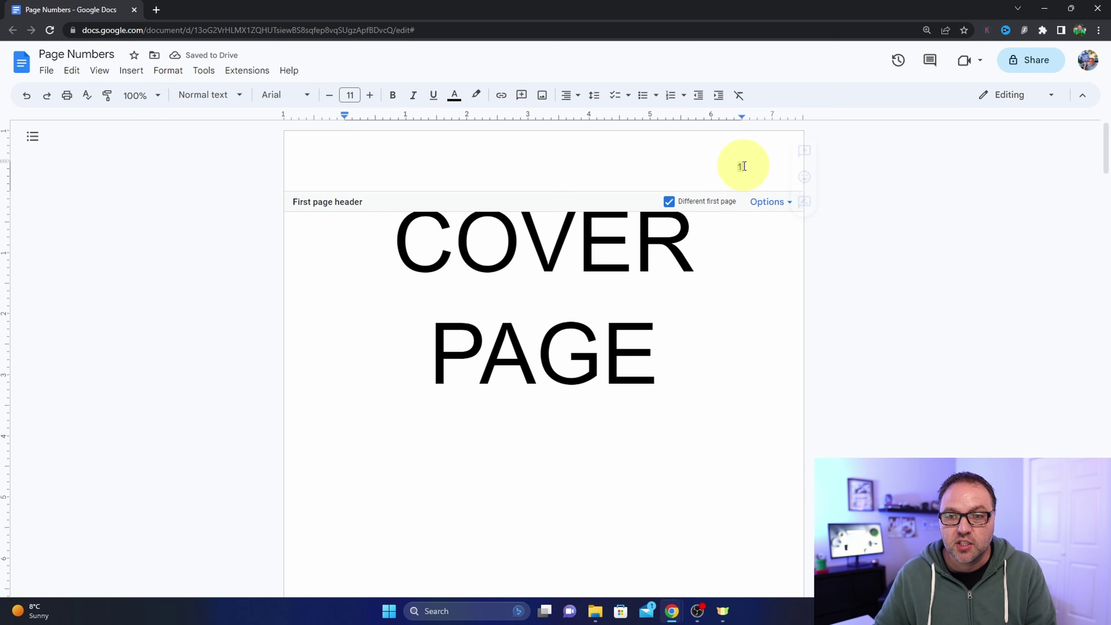
{"action": "scroll", "coordinate": [743, 284], "scroll_direction": "down", "scroll_amount": 5}
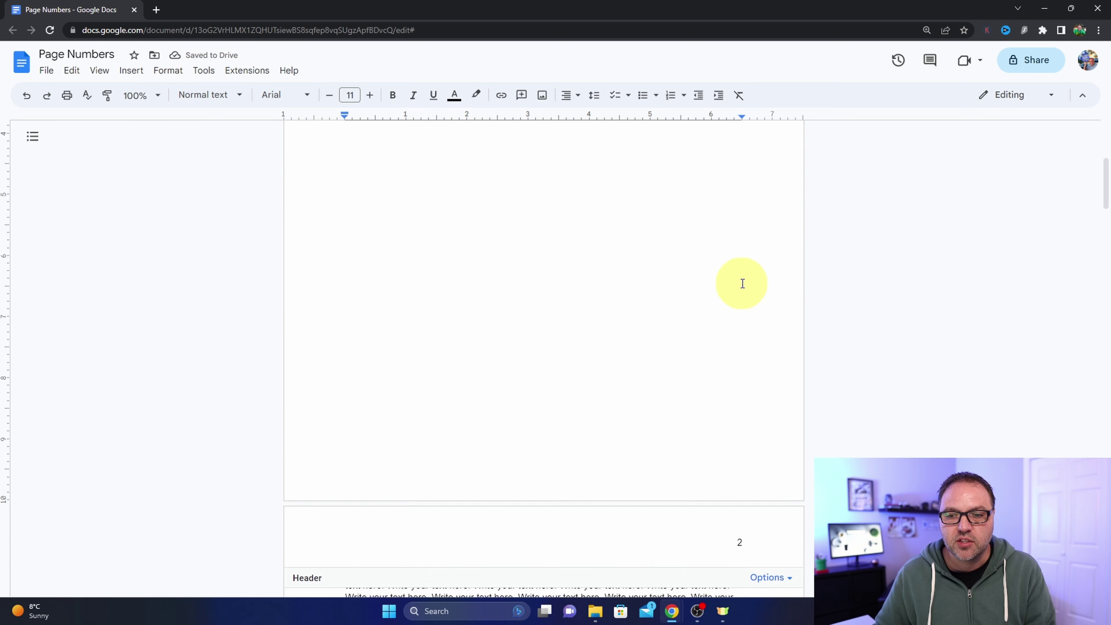
{"action": "scroll", "coordinate": [742, 284], "scroll_direction": "down", "scroll_amount": 7}
{"action": "scroll", "coordinate": [741, 285], "scroll_direction": "up", "scroll_amount": 6}
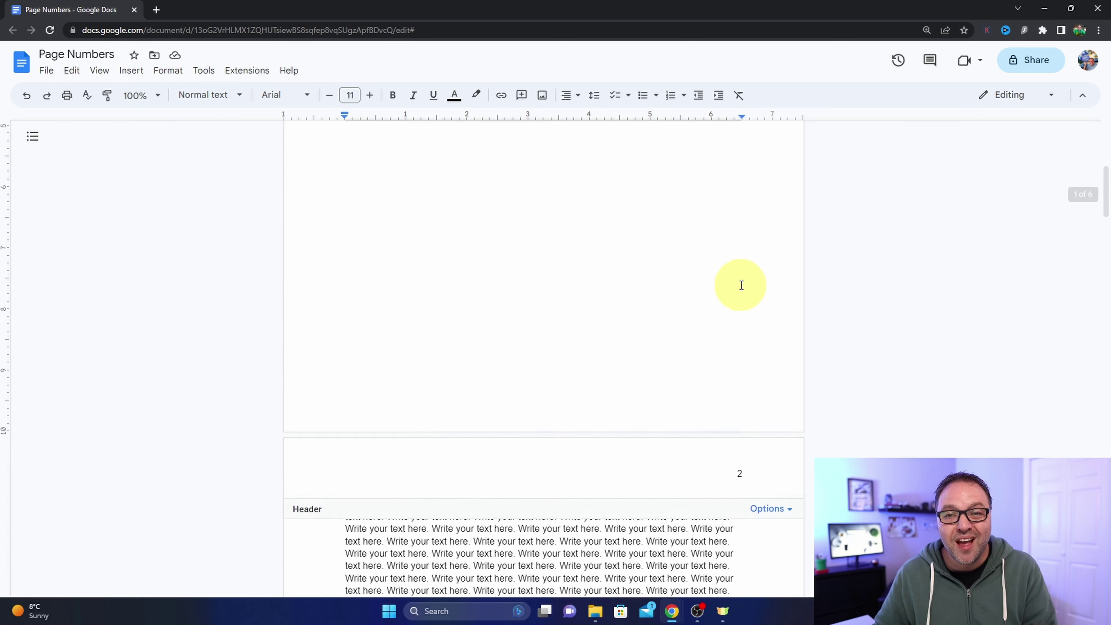
{"action": "scroll", "coordinate": [742, 285], "scroll_direction": "up", "scroll_amount": 6}
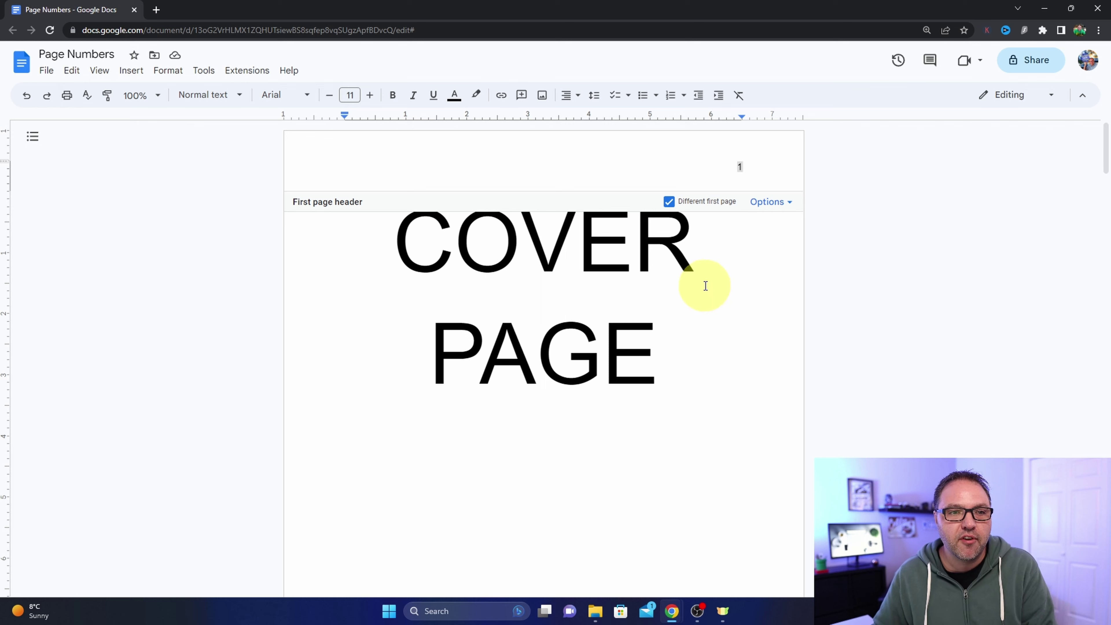
{"action": "left_click", "coordinate": [26, 95]}
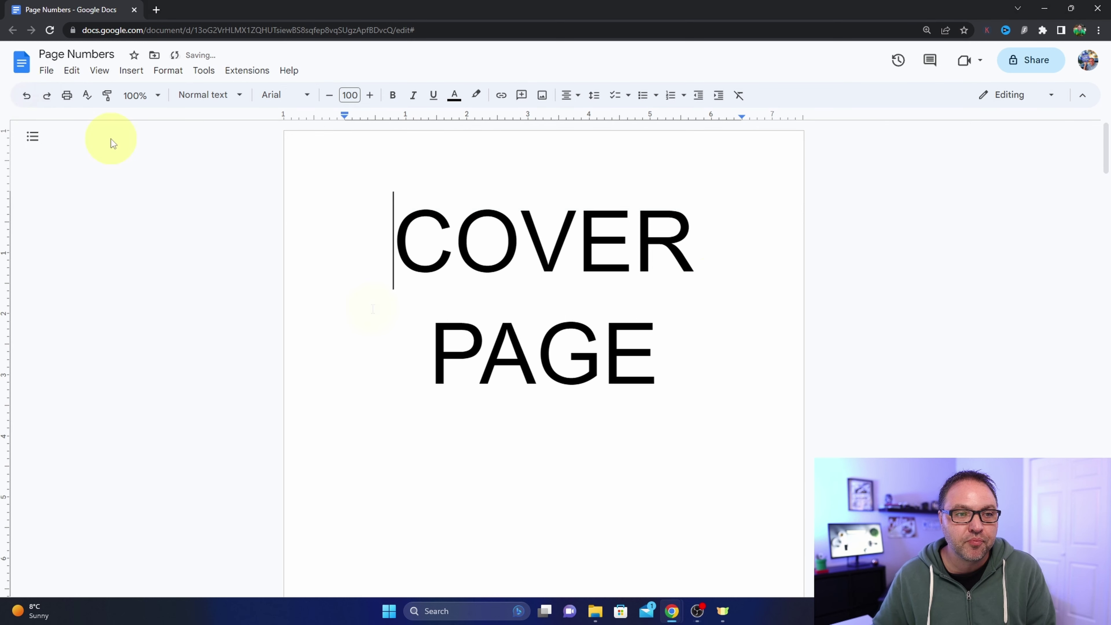
- Open the full Page numbers options dialog from Insert > Page numbers > More options
{"action": "left_click", "coordinate": [132, 73]}
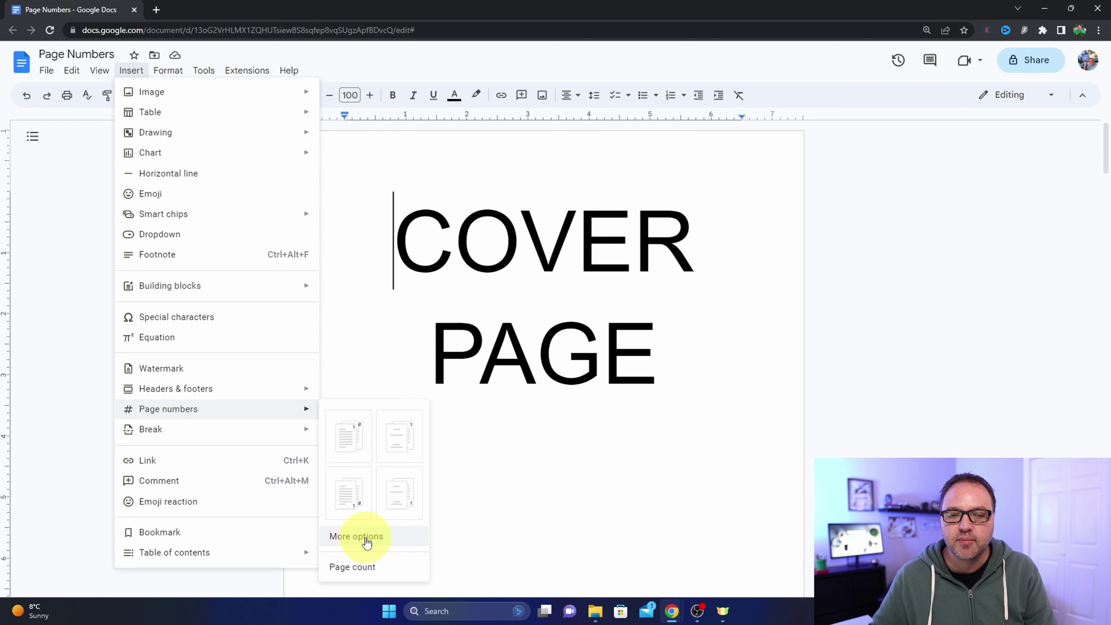
{"action": "left_click", "coordinate": [362, 538]}
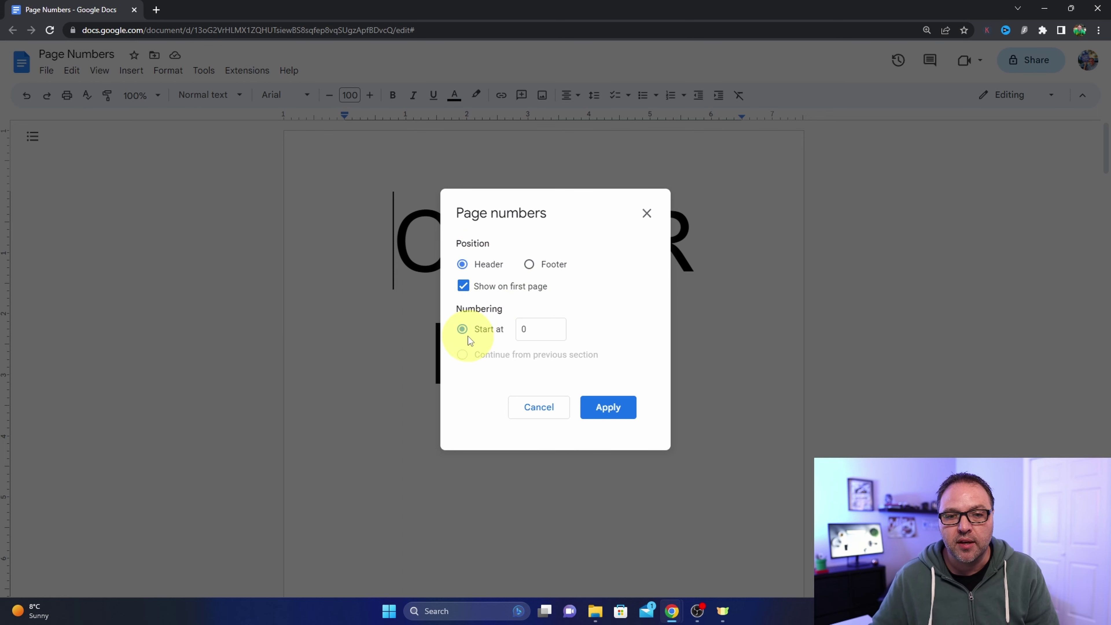
- Select Start at, close the Page numbers dialog without applying, and reopen Insert
{"action": "left_click", "coordinate": [533, 333]}
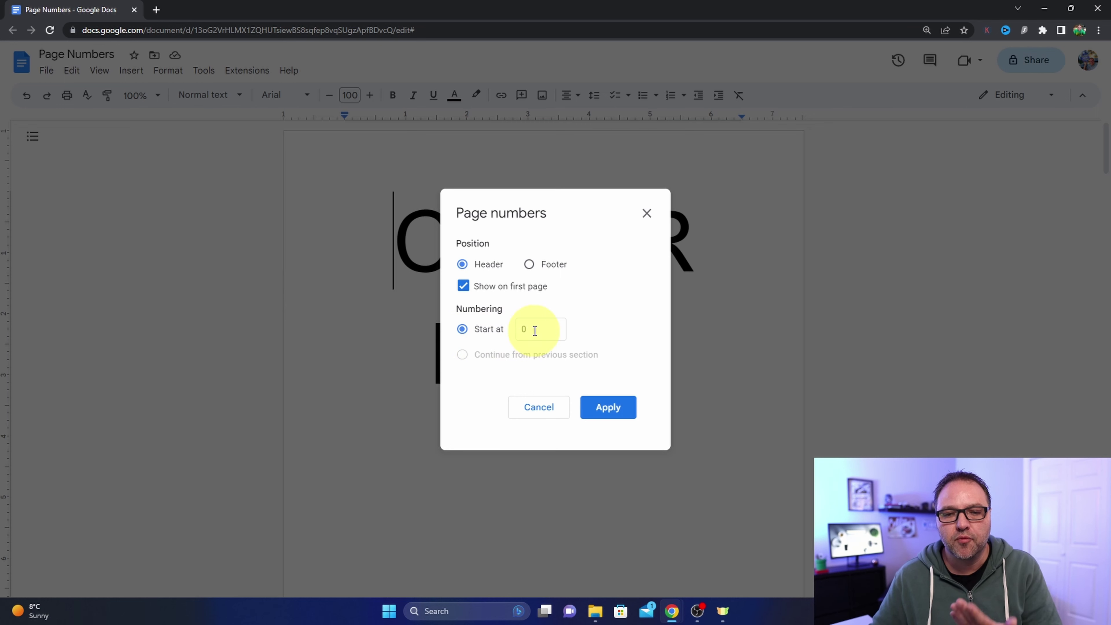
{"action": "left_click", "coordinate": [646, 214]}
{"action": "left_click", "coordinate": [133, 73]}
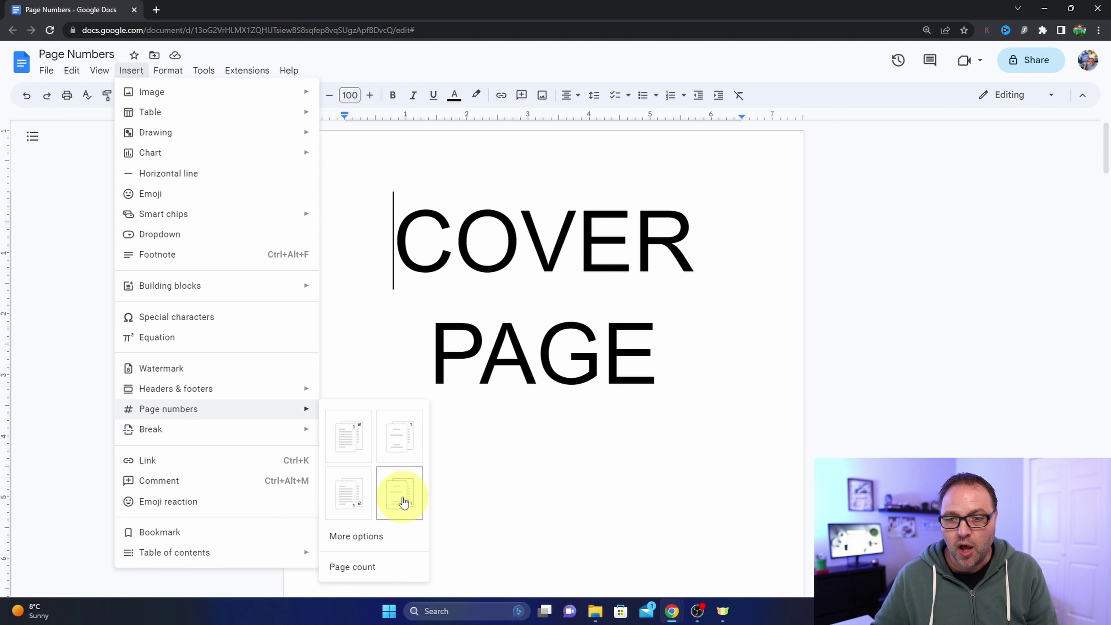
- Add bottom-right page numbers that skip the cover, then check that page 2 shows 1
{"action": "left_click", "coordinate": [403, 501]}
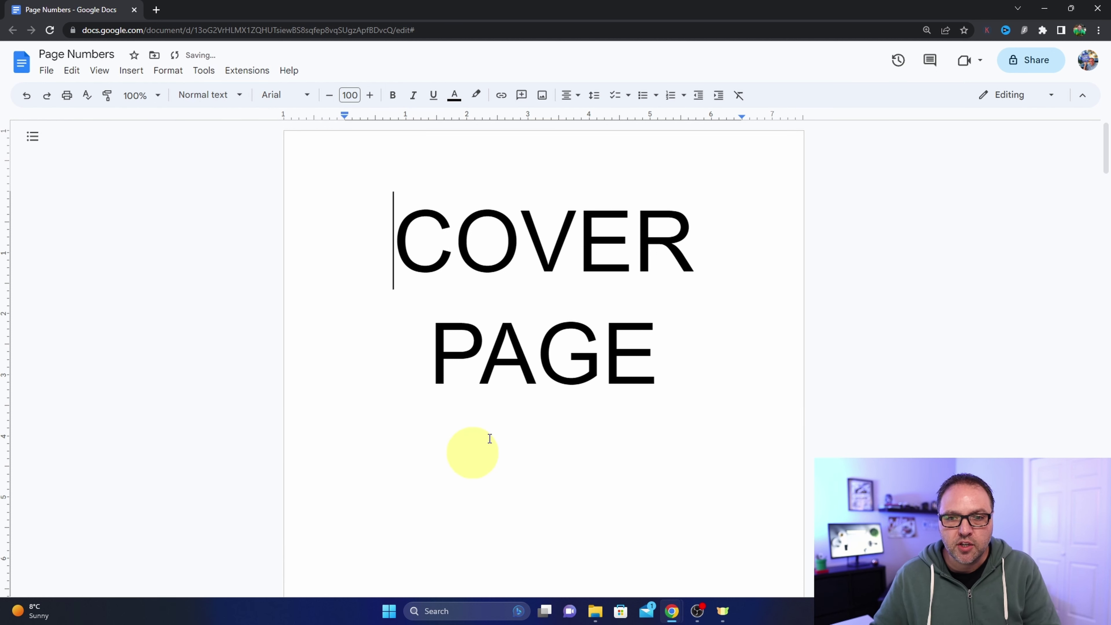
{"action": "scroll", "coordinate": [612, 285], "scroll_direction": "down", "scroll_amount": 6}
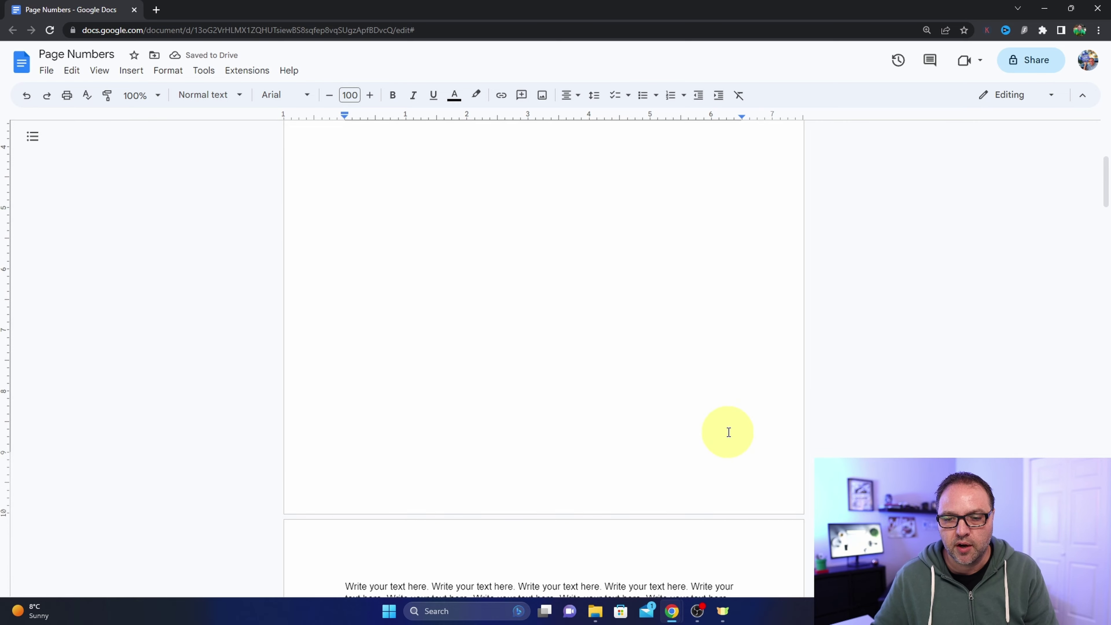
{"action": "scroll", "coordinate": [726, 428], "scroll_direction": "down", "scroll_amount": 4}
{"action": "scroll", "coordinate": [725, 424], "scroll_direction": "down", "scroll_amount": 10}
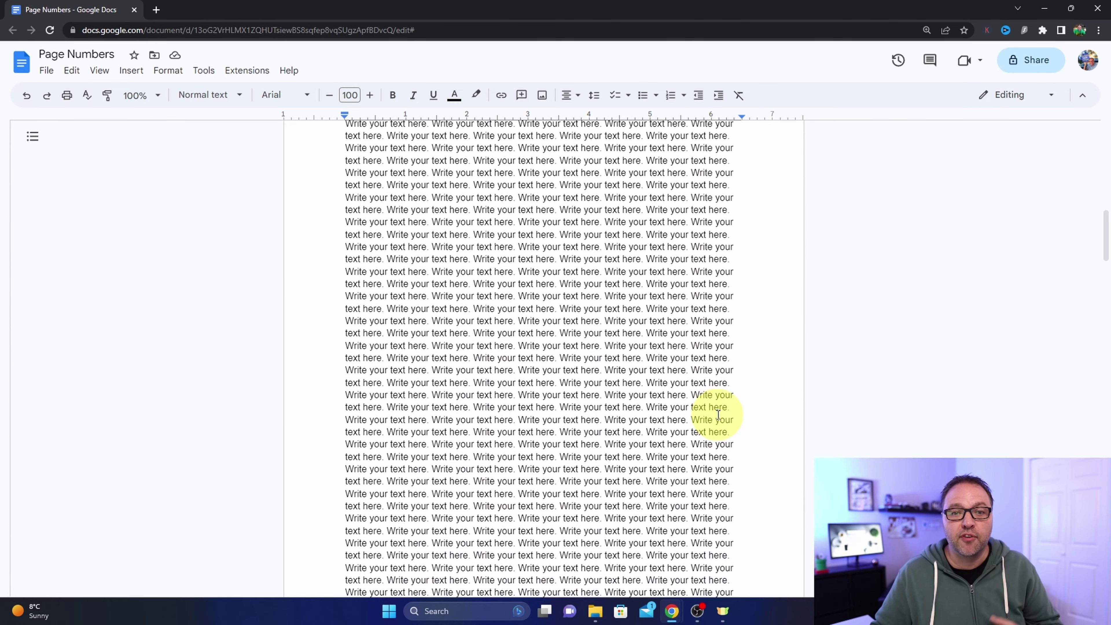
{"action": "scroll", "coordinate": [715, 416], "scroll_direction": "down", "scroll_amount": 5}
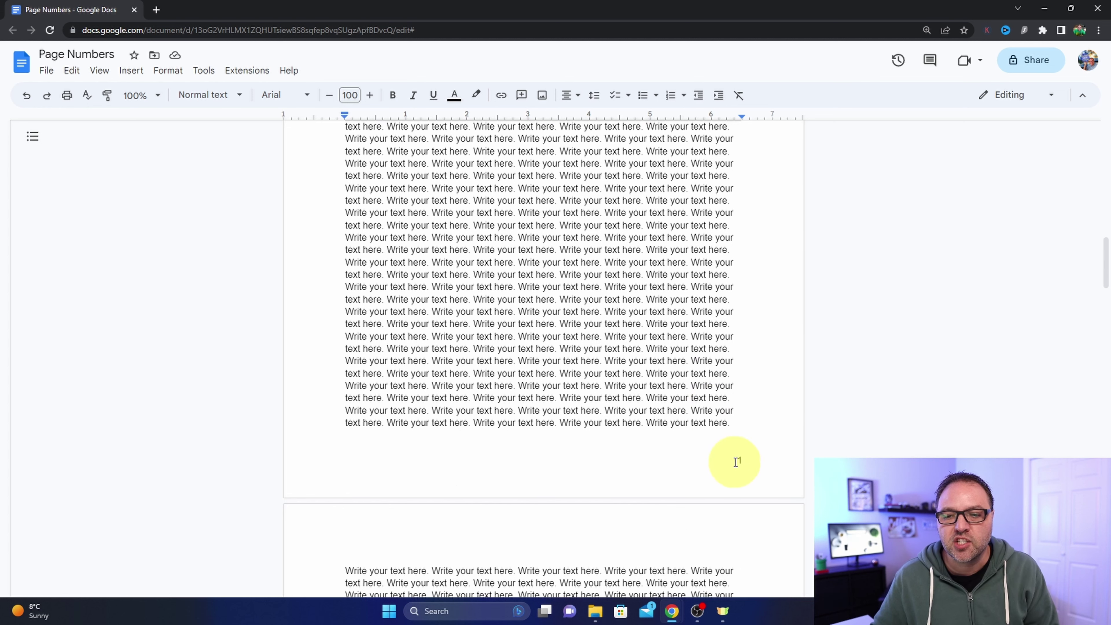
{"action": "scroll", "coordinate": [718, 459], "scroll_direction": "down", "scroll_amount": 17}
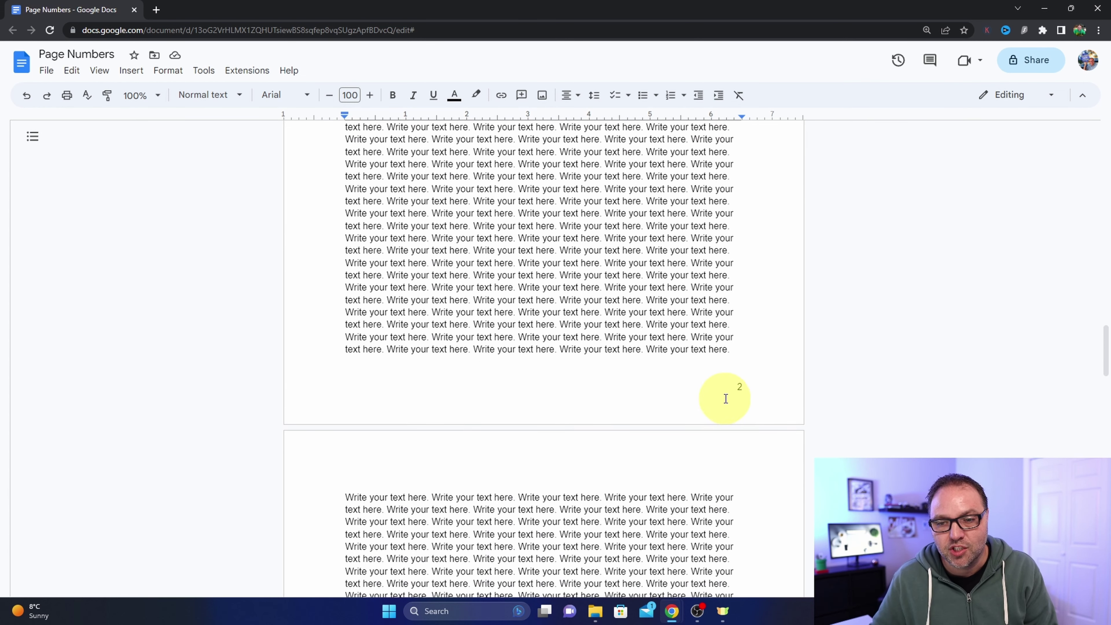
{"action": "scroll", "coordinate": [700, 399], "scroll_direction": "down", "scroll_amount": 18}
{"action": "scroll", "coordinate": [699, 403], "scroll_direction": "up", "scroll_amount": 15}
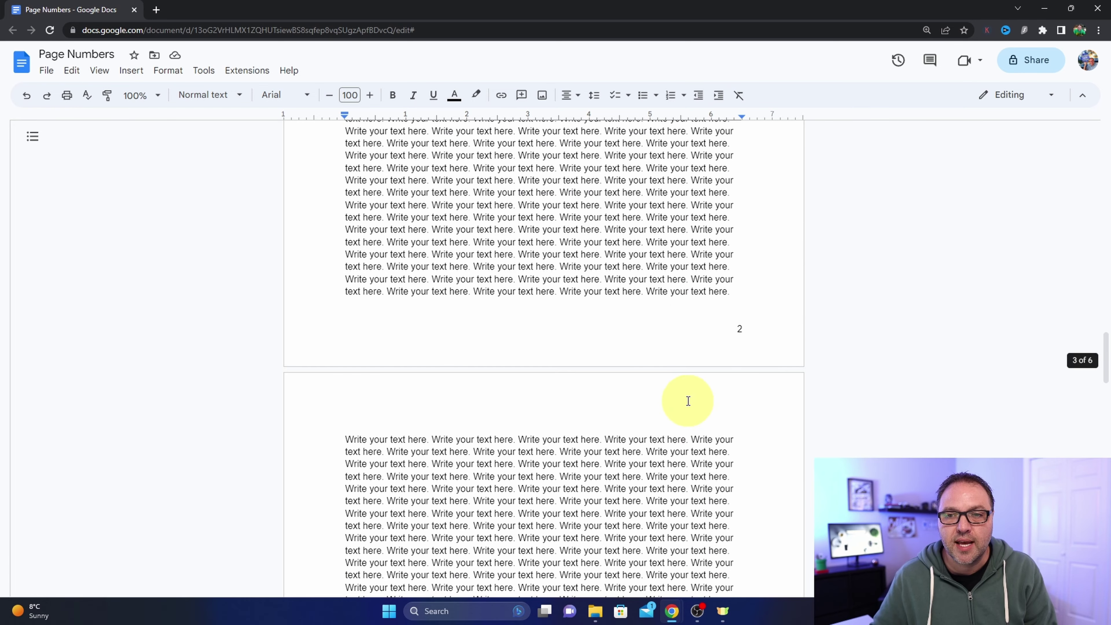
{"action": "scroll", "coordinate": [631, 416], "scroll_direction": "up", "scroll_amount": 10}
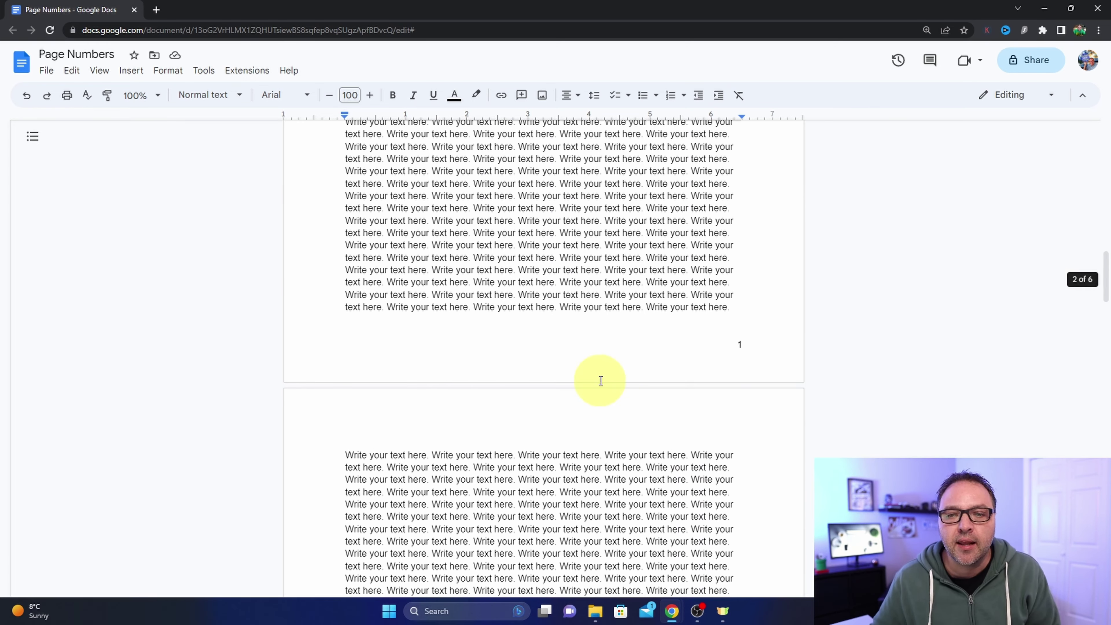
{"action": "scroll", "coordinate": [601, 379], "scroll_direction": "down", "scroll_amount": 2}
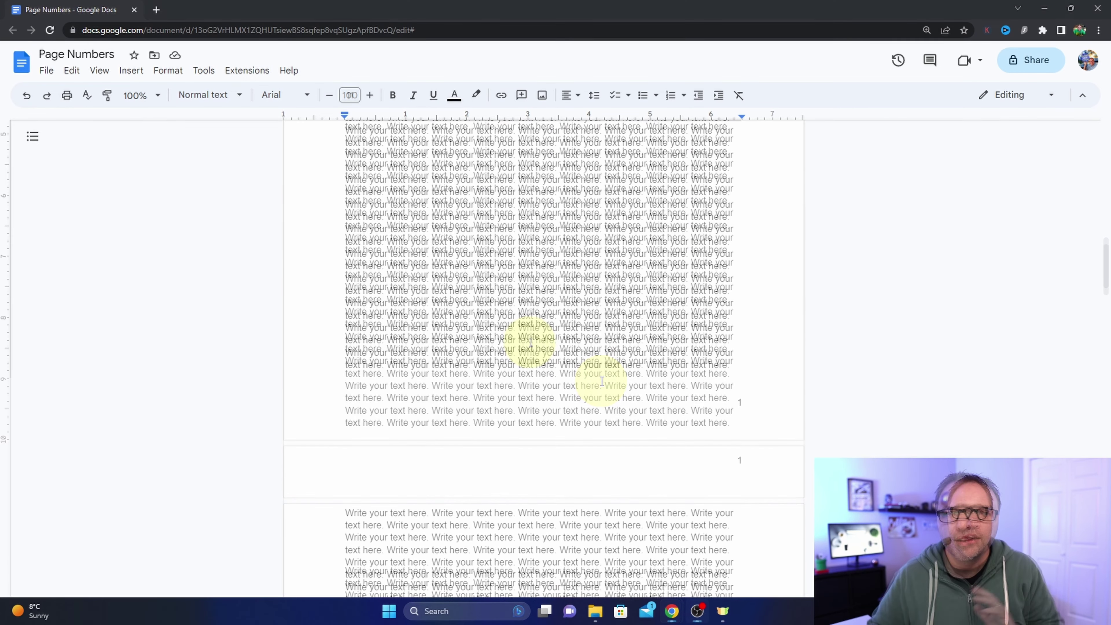
- Select the footer page number and centre it with Center align
{"action": "left_click", "coordinate": [754, 394]}
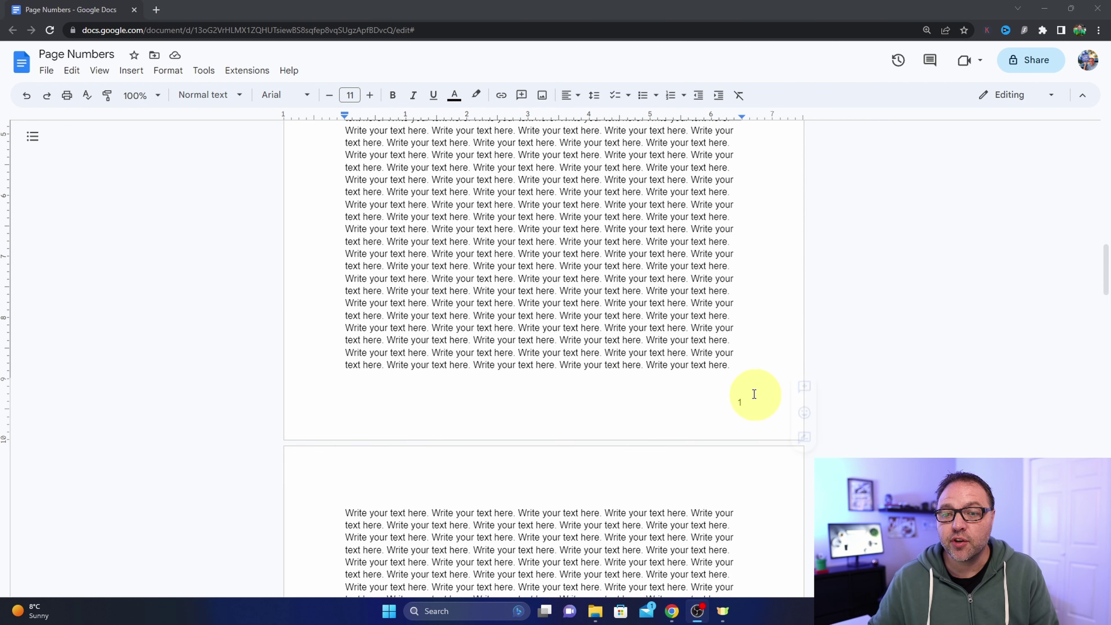
{"action": "left_click", "coordinate": [745, 405]}
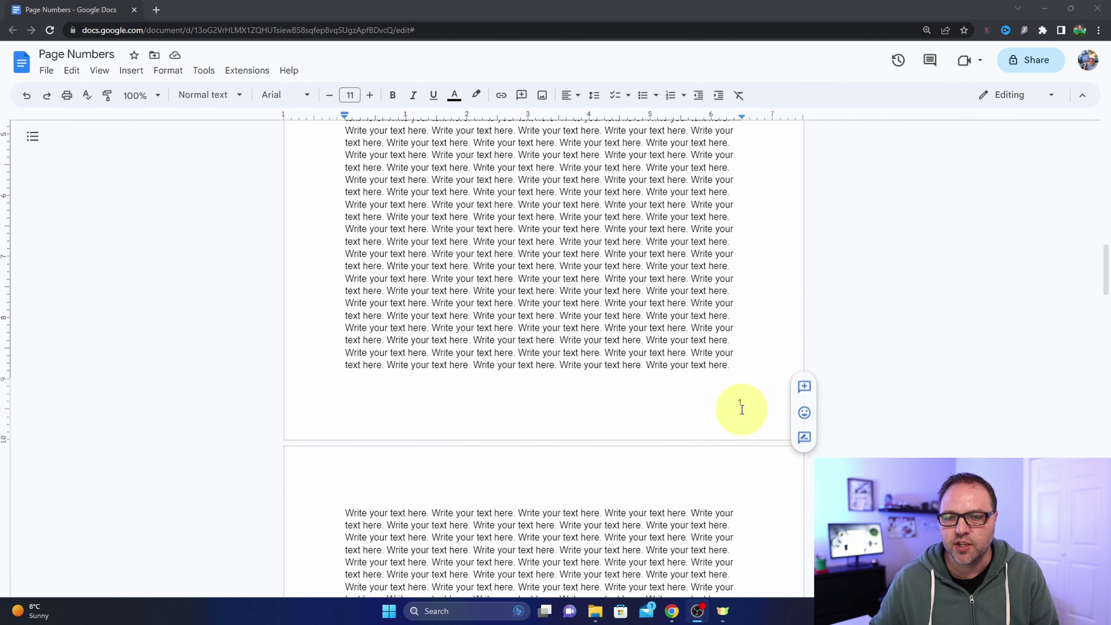
{"action": "double_click", "coordinate": [739, 403]}
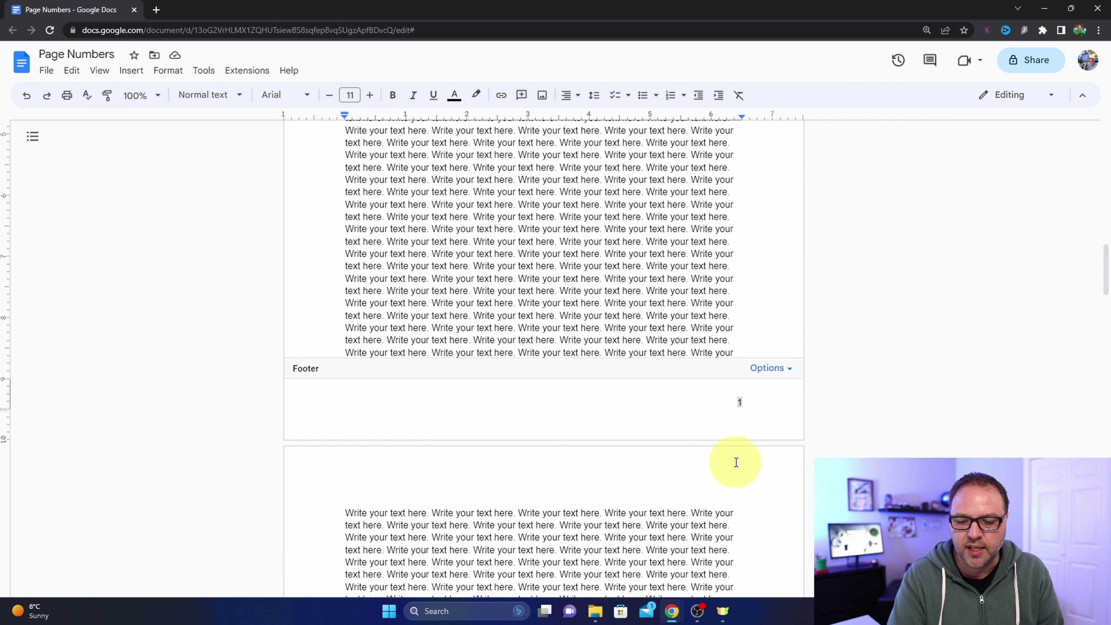
{"action": "key", "text": "ctrl+shift+e"}
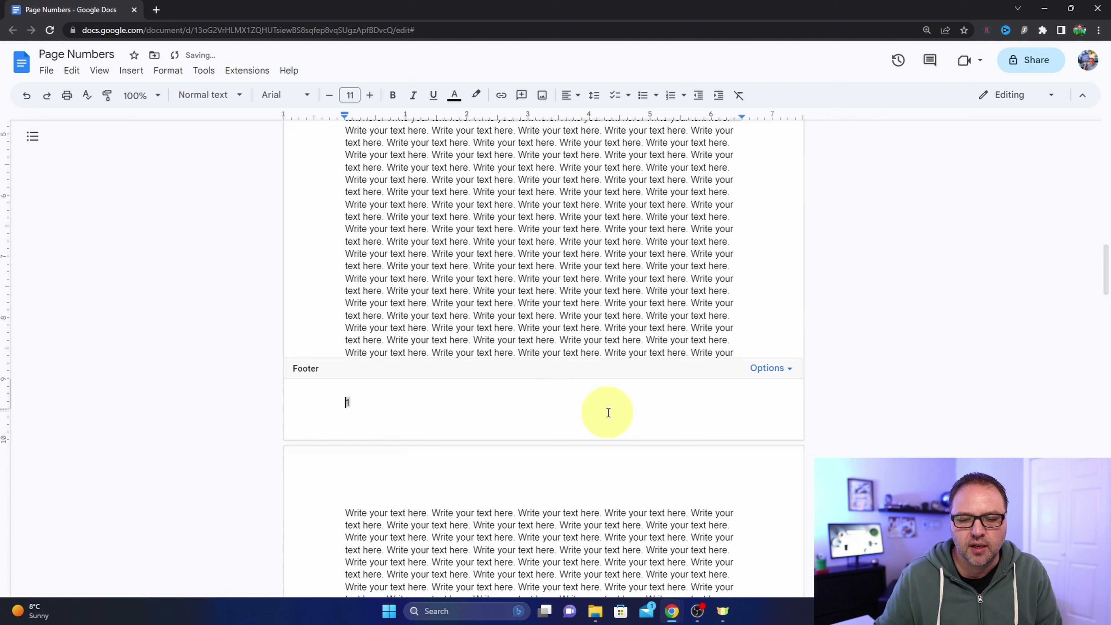
{"action": "left_click", "coordinate": [26, 95]}
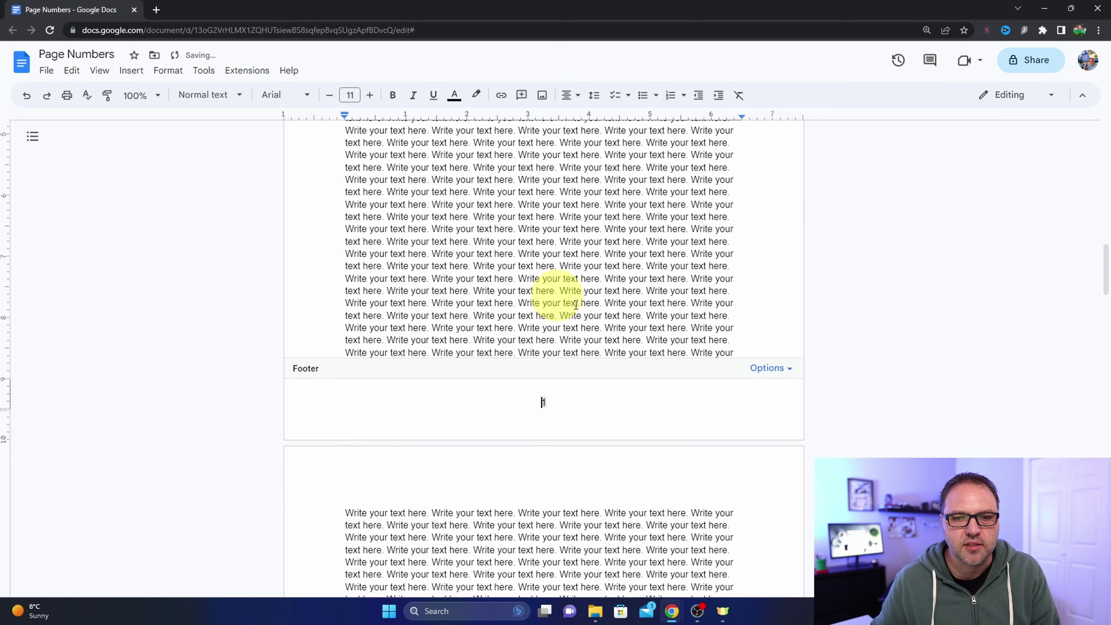
{"action": "left_click", "coordinate": [567, 401]}
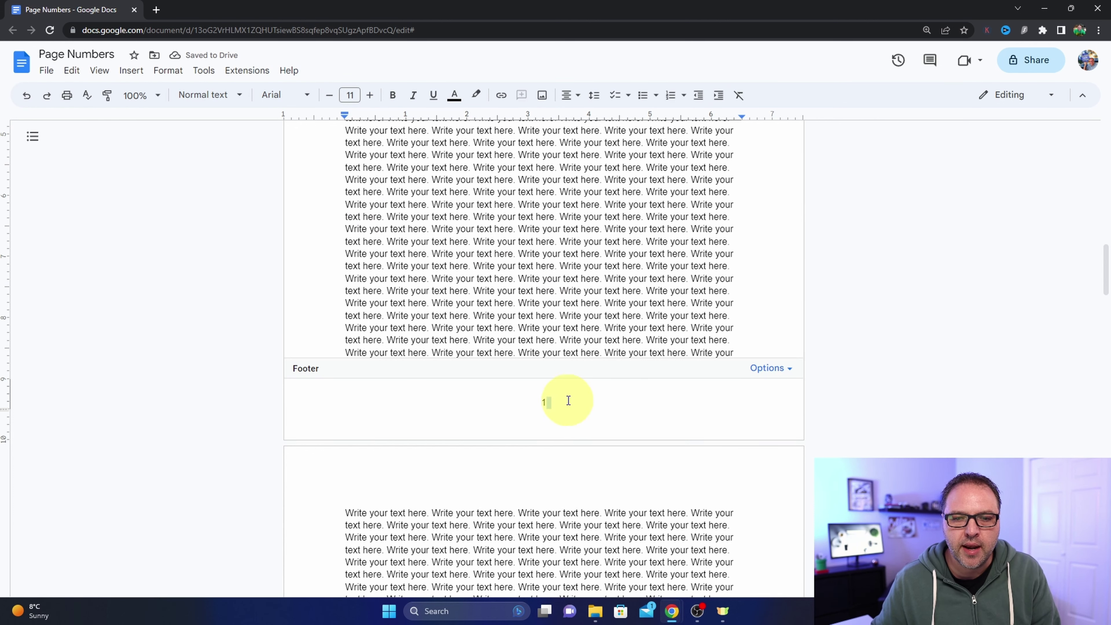
- Scroll through the pages to confirm the centred footer numbers run 1, 2, 3
{"action": "scroll", "coordinate": [628, 394], "scroll_direction": "down", "scroll_amount": 5}
{"action": "scroll", "coordinate": [630, 399], "scroll_direction": "down", "scroll_amount": 7}
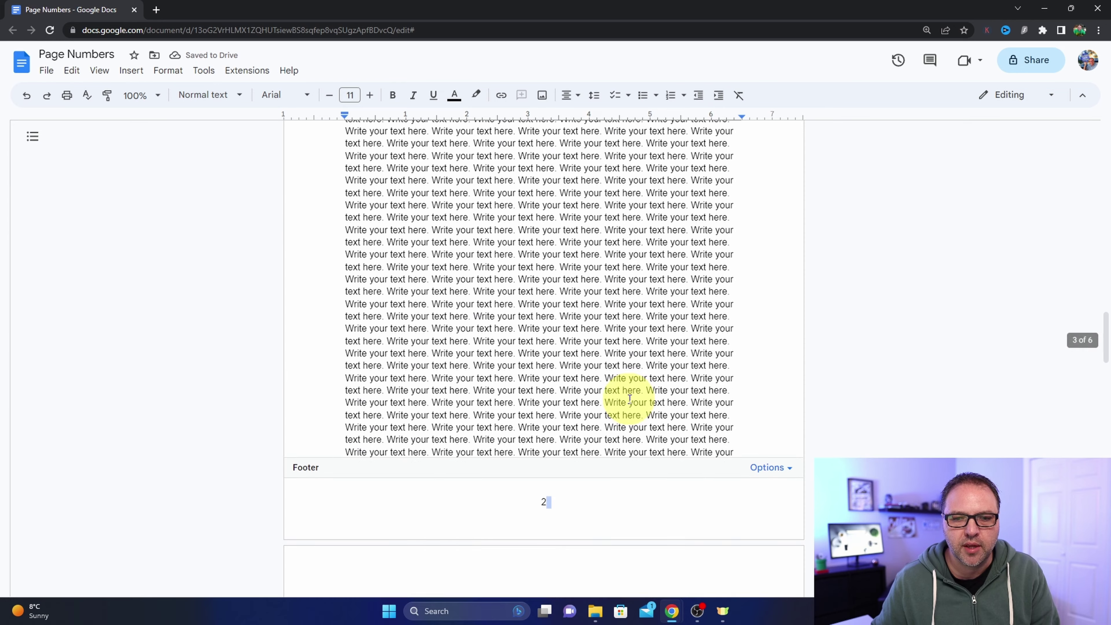
{"action": "scroll", "coordinate": [586, 404], "scroll_direction": "down", "scroll_amount": 4}
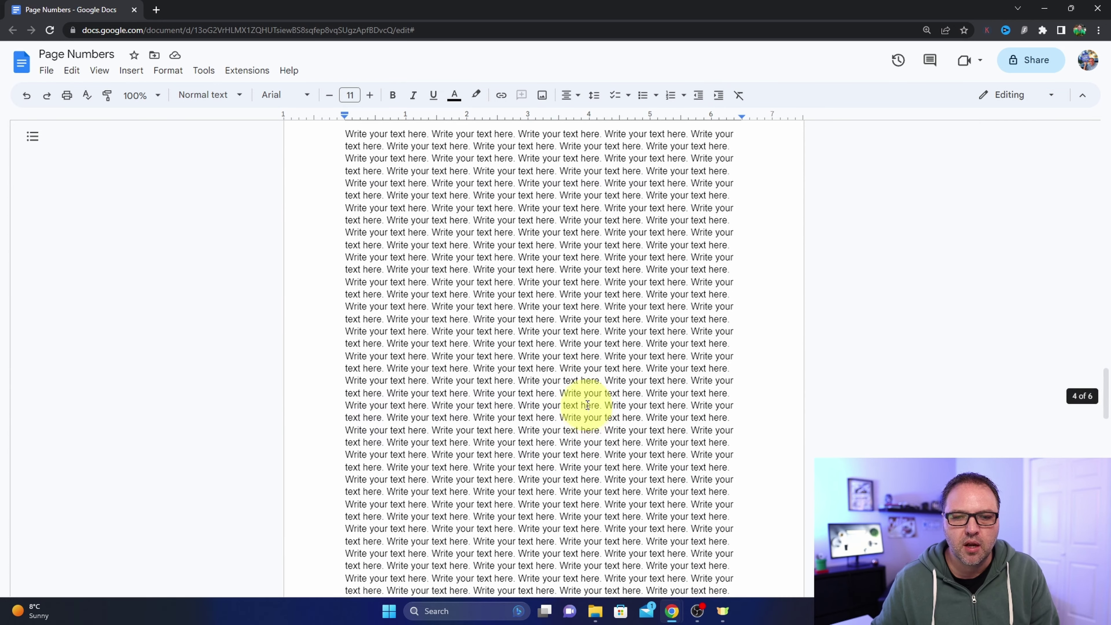
{"action": "scroll", "coordinate": [587, 405], "scroll_direction": "down", "scroll_amount": 5}
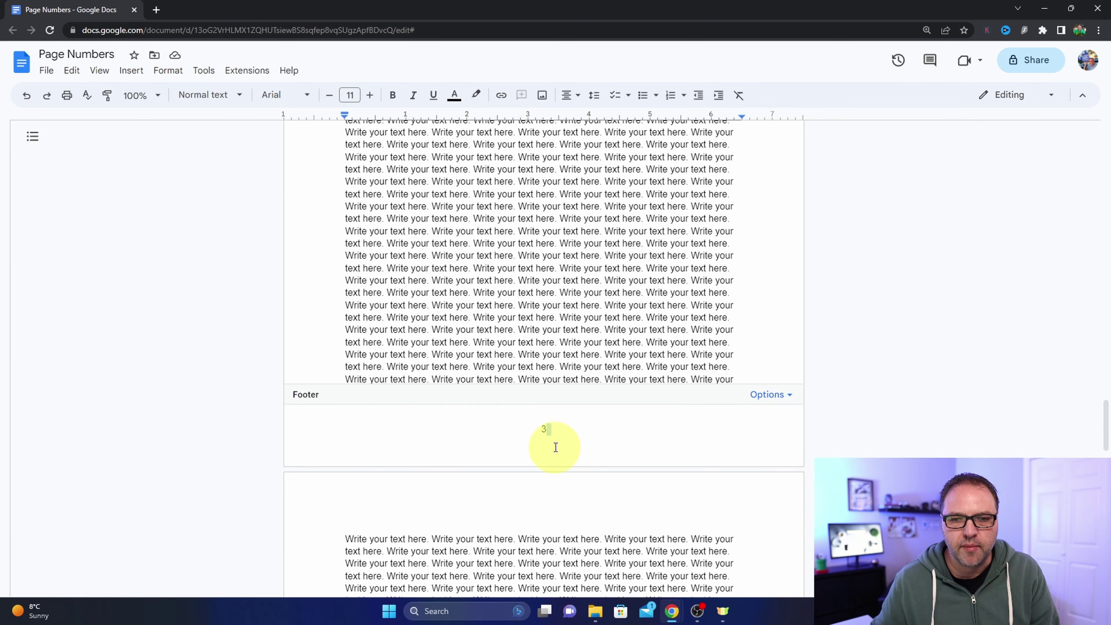
{"action": "scroll", "coordinate": [565, 440], "scroll_direction": "up", "scroll_amount": 14}
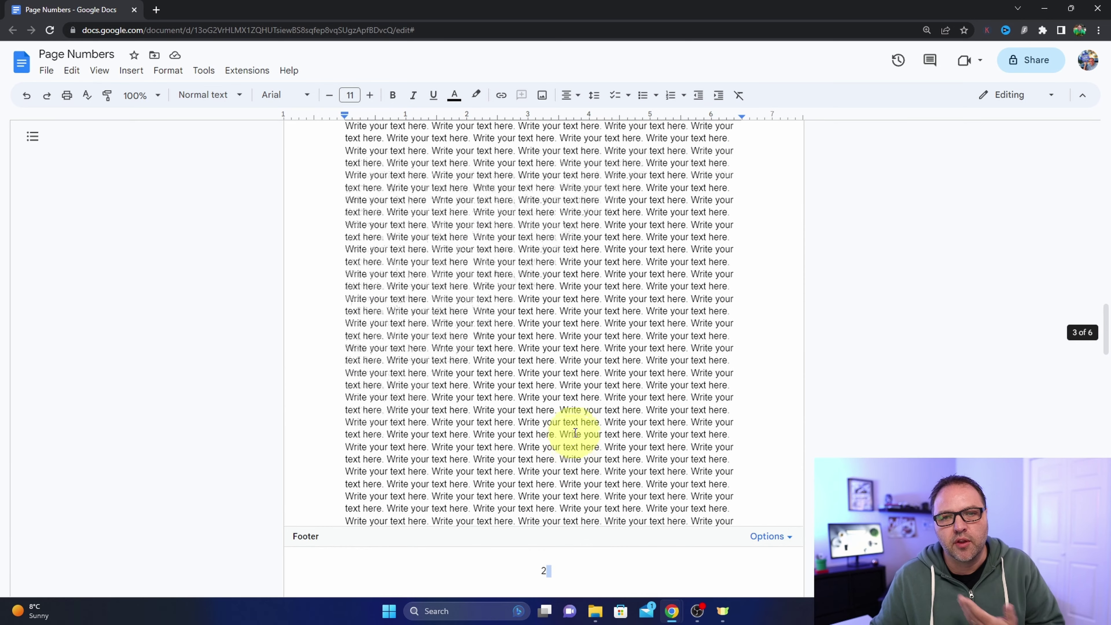
{"action": "scroll", "coordinate": [575, 433], "scroll_direction": "up", "scroll_amount": 11}
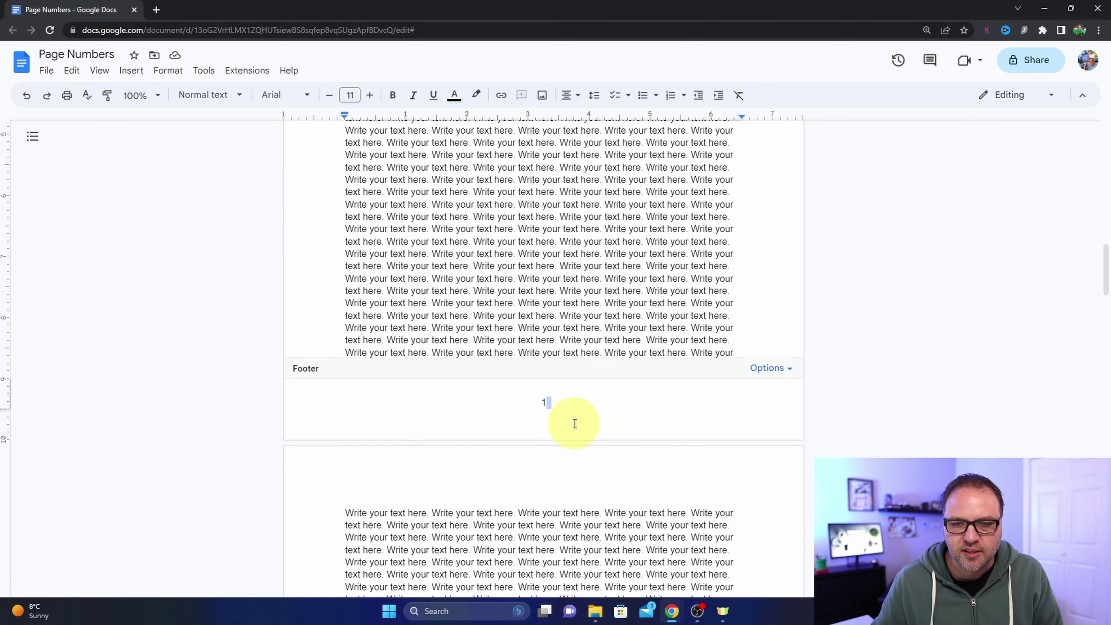
{"action": "scroll", "coordinate": [575, 423], "scroll_direction": "up", "scroll_amount": 1}
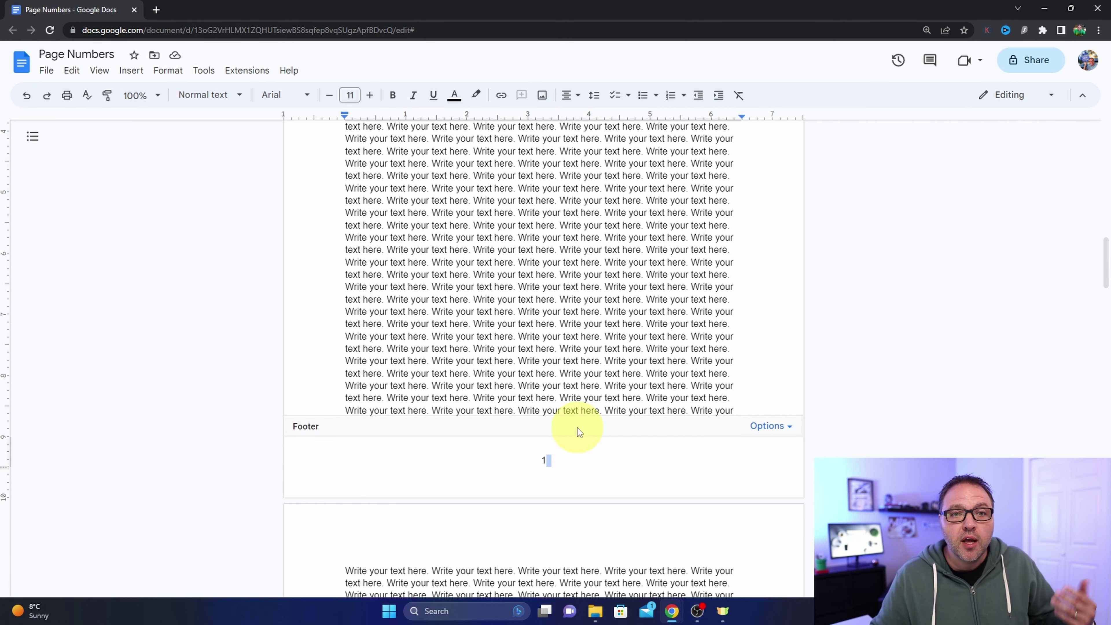
- Change the footer page number's font to Times New Roman
{"action": "double_click", "coordinate": [545, 461]}
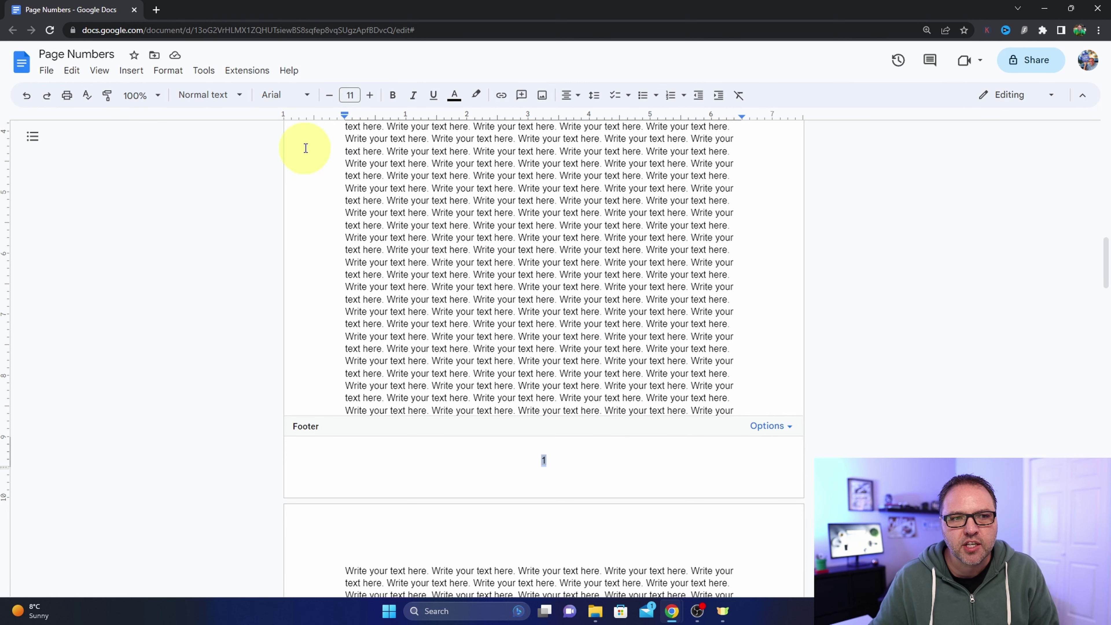
{"action": "left_click", "coordinate": [289, 103]}
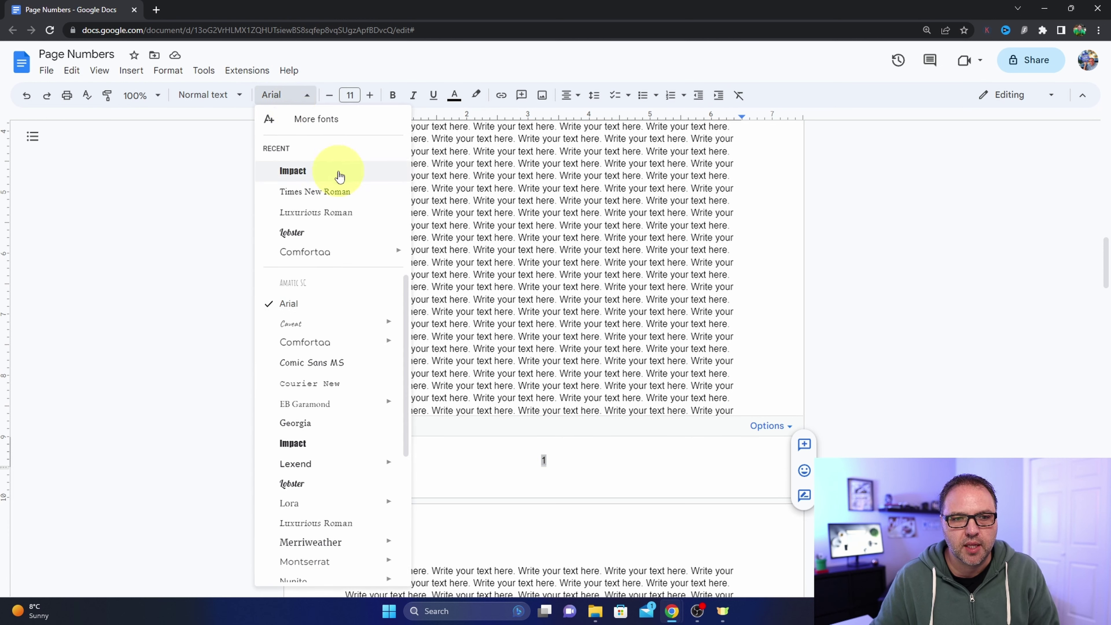
{"action": "left_click", "coordinate": [305, 176]}
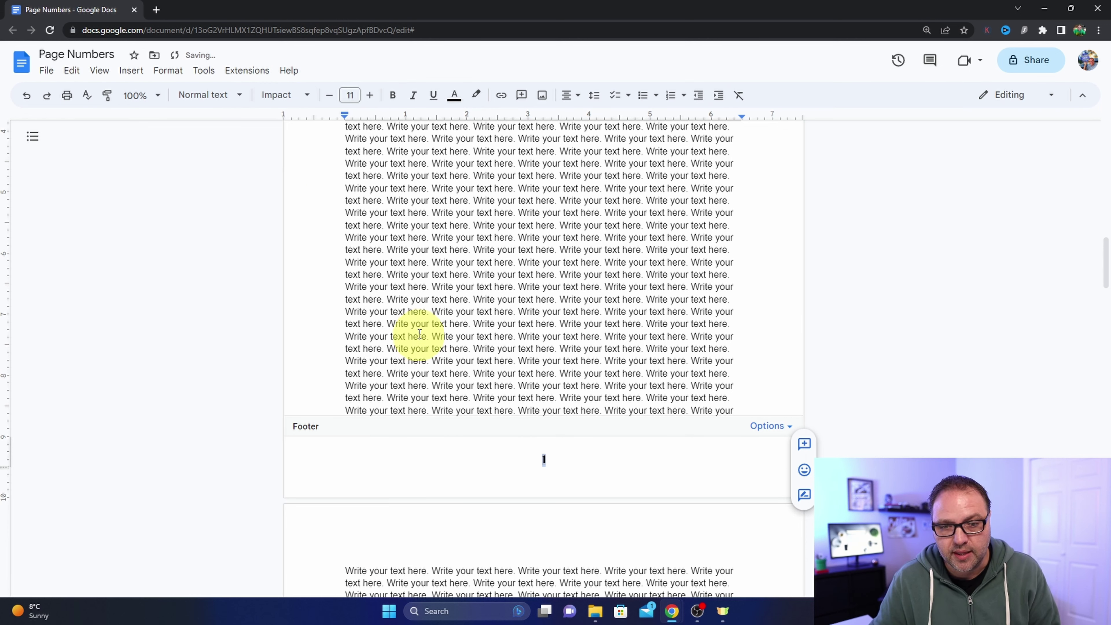
{"action": "left_click", "coordinate": [290, 96]}
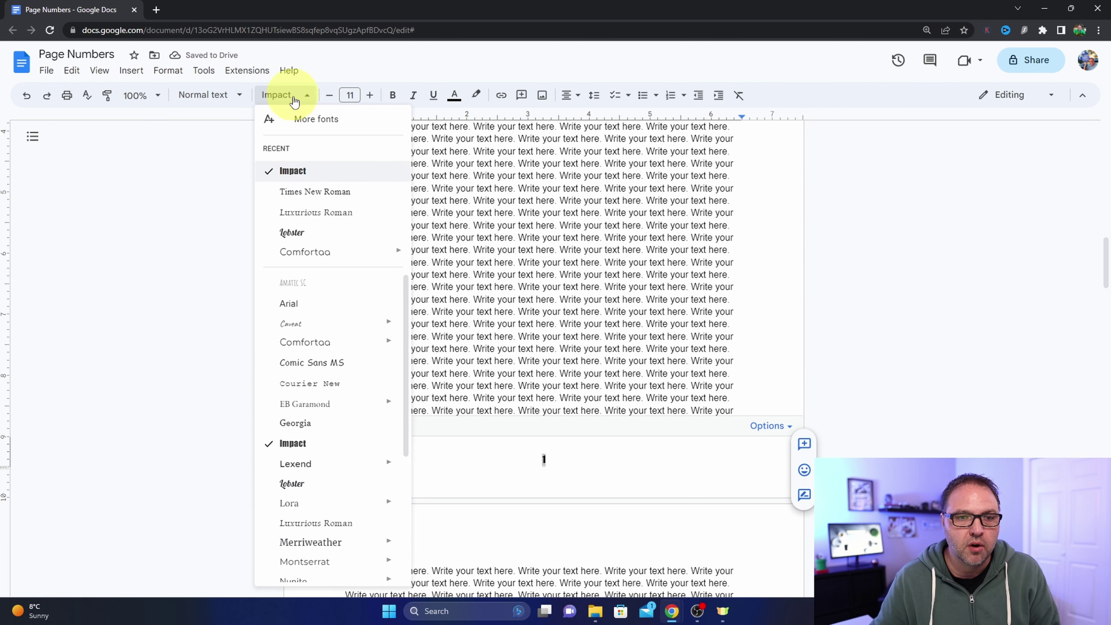
{"action": "left_click", "coordinate": [329, 193]}
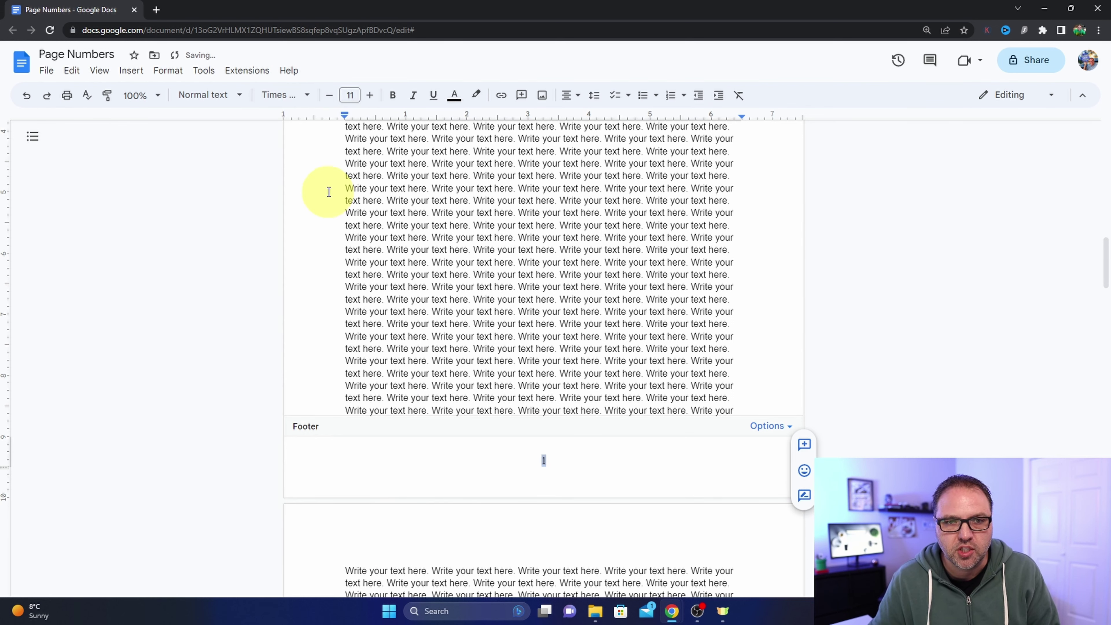
- Set the page number to 18 pt and make it bold
{"action": "left_click", "coordinate": [371, 97]}
{"action": "left_click", "coordinate": [370, 98]}
{"action": "left_click", "coordinate": [371, 97]}
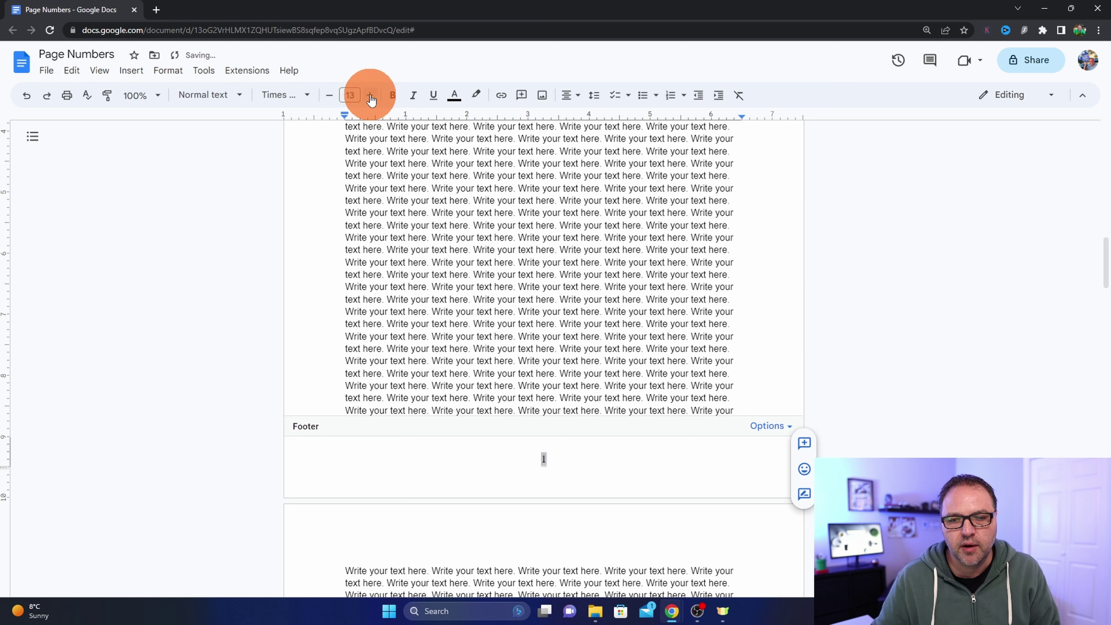
{"action": "left_click", "coordinate": [370, 97]}
{"action": "left_click", "coordinate": [370, 97]}
{"action": "left_click", "coordinate": [370, 98]}
{"action": "left_click", "coordinate": [370, 97]}
{"action": "left_click", "coordinate": [370, 98]}
{"action": "left_click", "coordinate": [370, 98]}
{"action": "left_click", "coordinate": [370, 97]}
{"action": "left_click", "coordinate": [371, 97]}
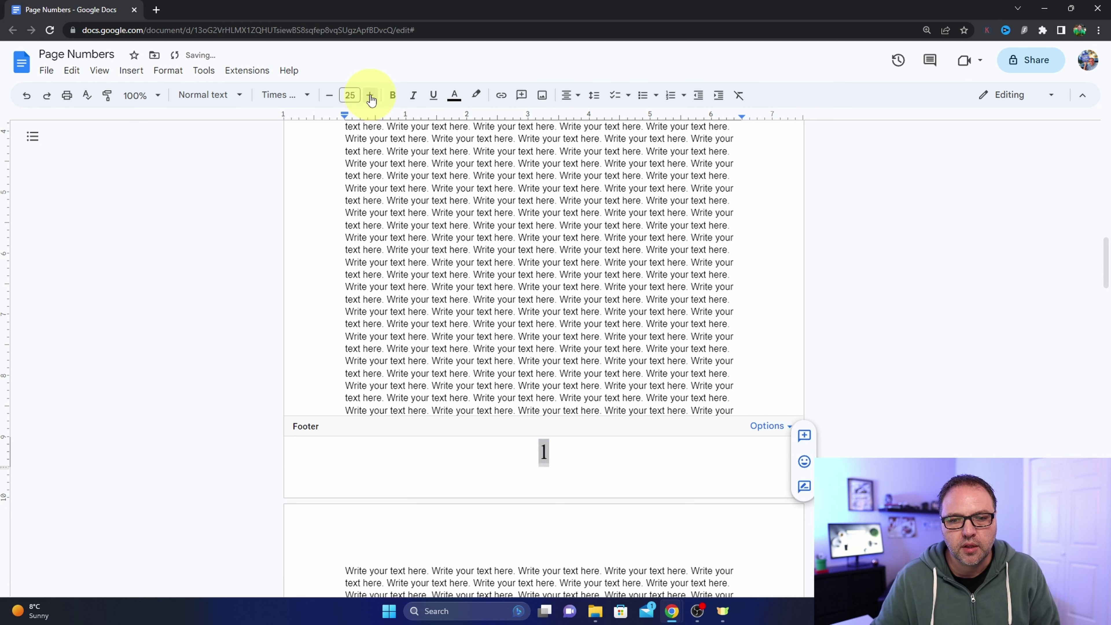
{"action": "left_click", "coordinate": [370, 97]}
{"action": "left_click", "coordinate": [371, 97]}
{"action": "left_click", "coordinate": [370, 98]}
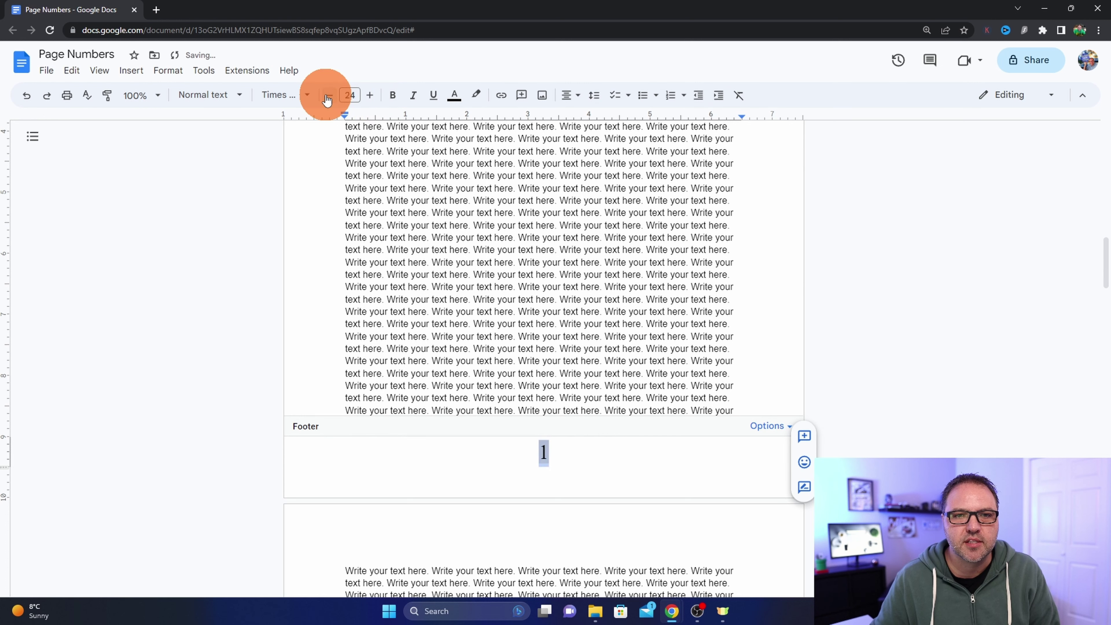
{"action": "left_click", "coordinate": [328, 96]}
{"action": "left_click", "coordinate": [393, 96]}
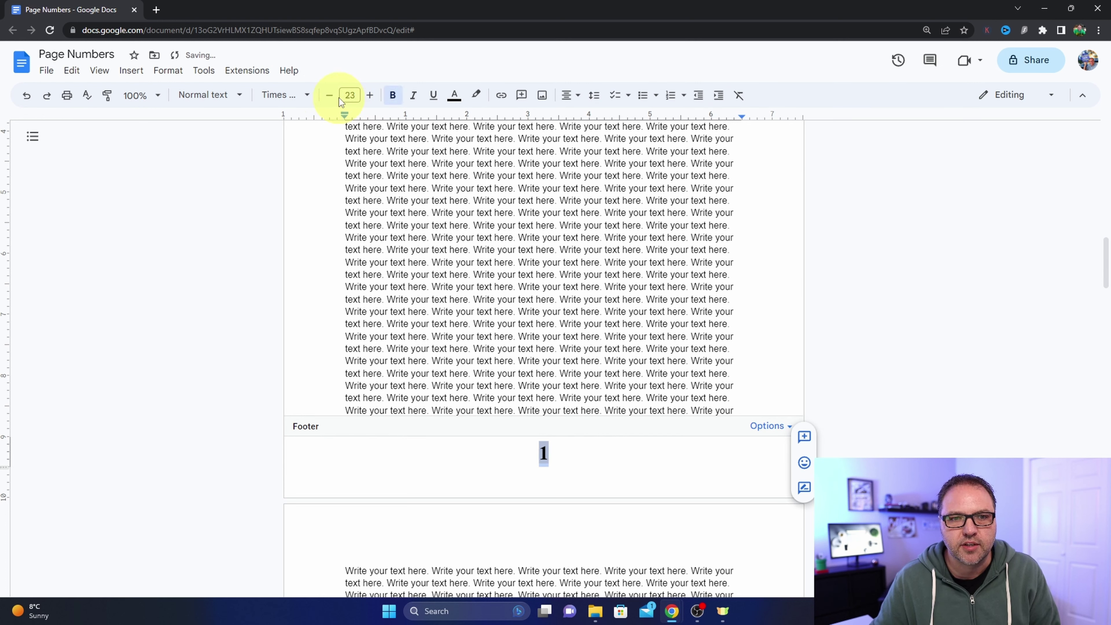
{"action": "left_click", "coordinate": [329, 96]}
{"action": "left_click", "coordinate": [329, 96]}
{"action": "left_click", "coordinate": [329, 95]}
{"action": "left_click", "coordinate": [329, 95]}
{"action": "left_click", "coordinate": [329, 96]}
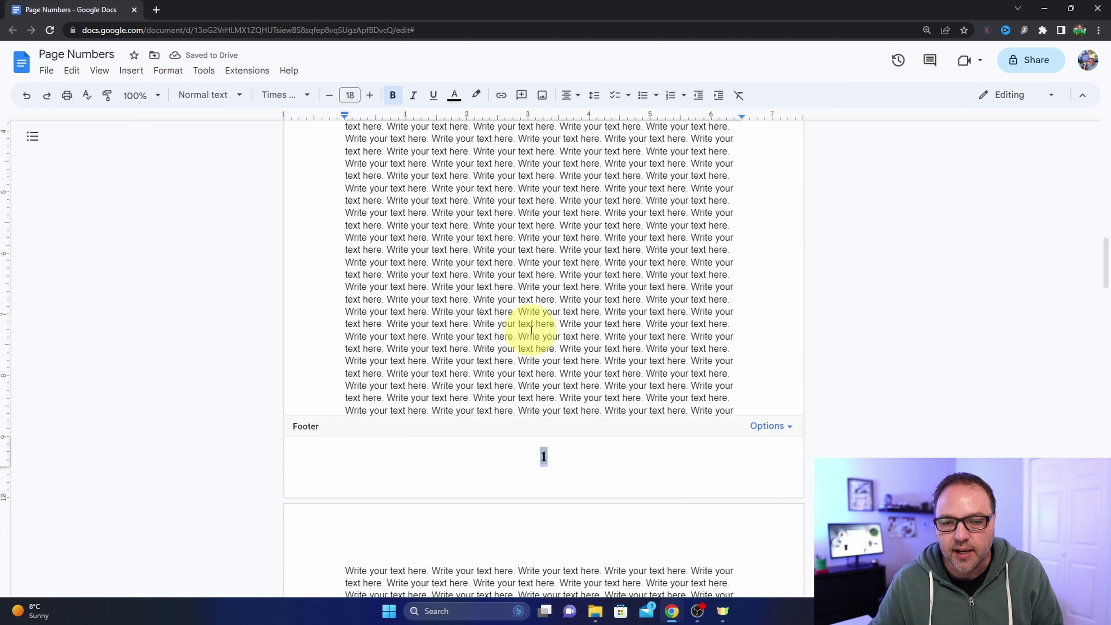
- Exit the footer and scroll through the pages to review the numbering
{"action": "left_click", "coordinate": [553, 313]}
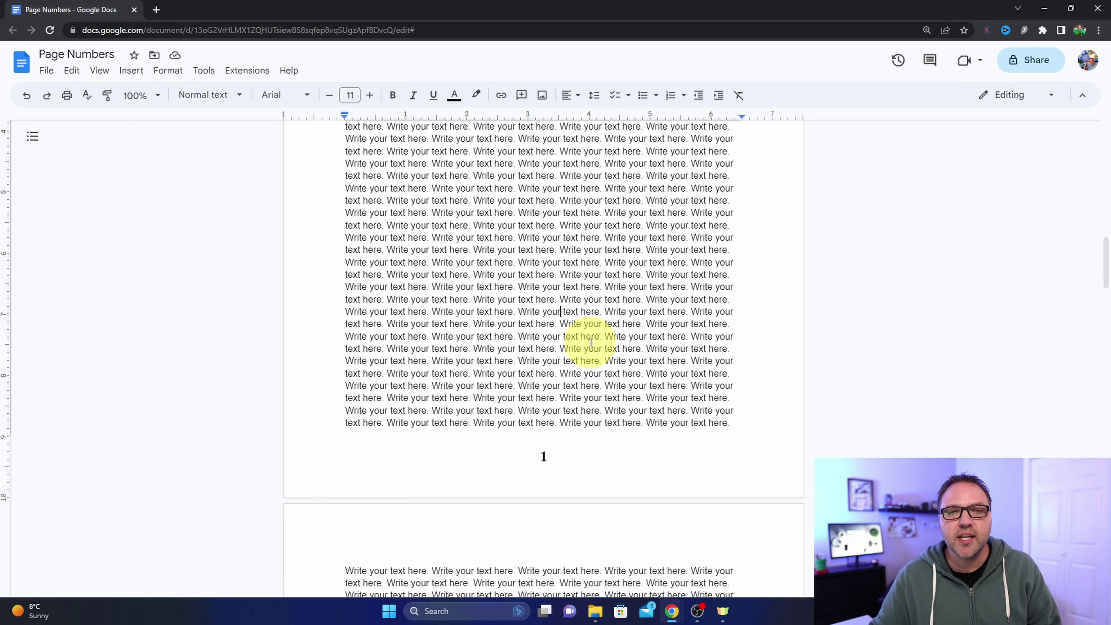
{"action": "scroll", "coordinate": [592, 350], "scroll_direction": "down", "scroll_amount": 15}
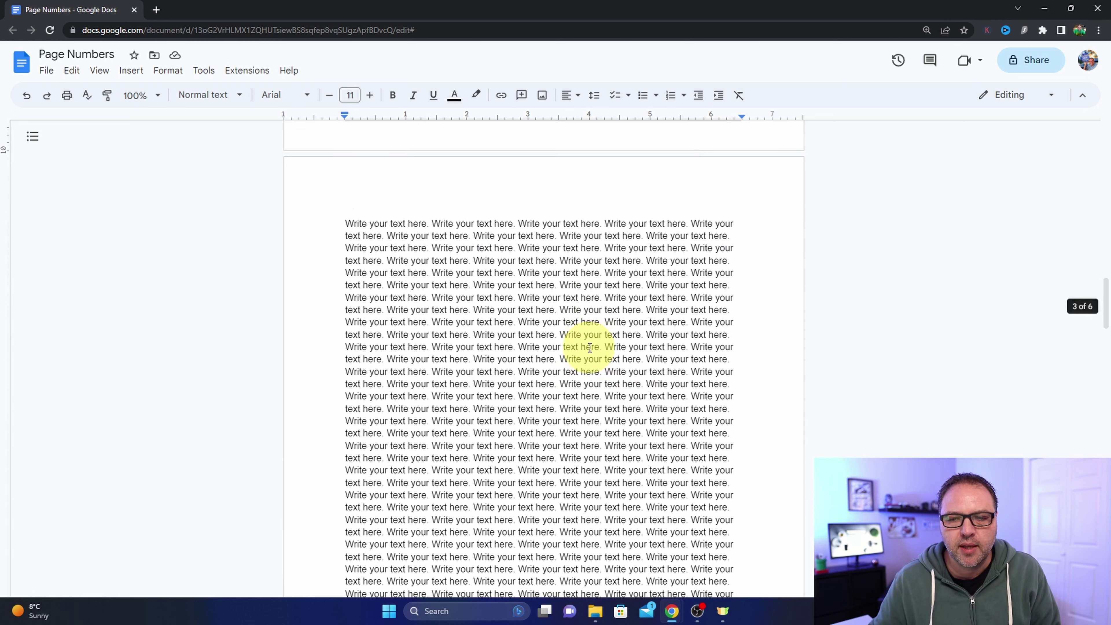
{"action": "scroll", "coordinate": [590, 349], "scroll_direction": "down", "scroll_amount": 3}
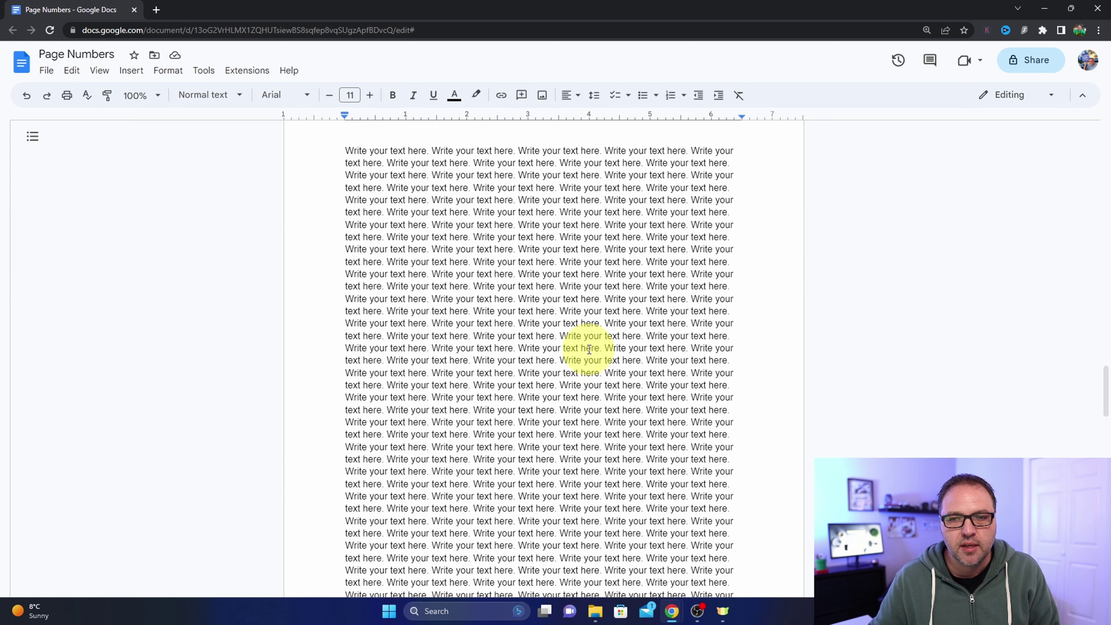
{"action": "scroll", "coordinate": [589, 349], "scroll_direction": "up", "scroll_amount": 10}
{"action": "scroll", "coordinate": [586, 350], "scroll_direction": "up", "scroll_amount": 8}
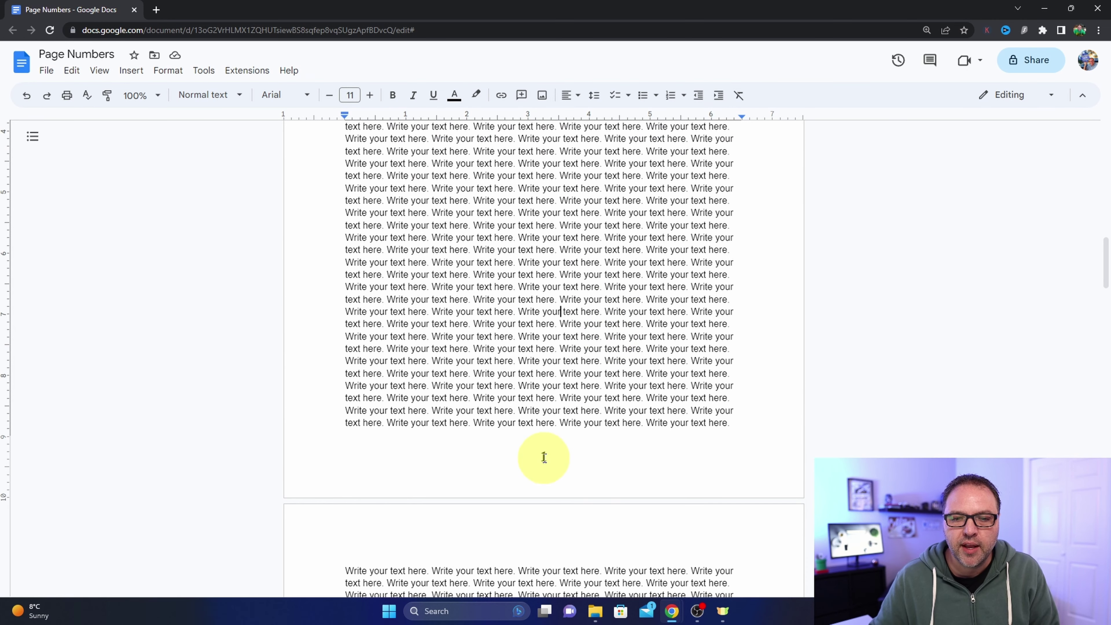
- Delete the page 1 footer and its page numbers with Remove footer
{"action": "double_click", "coordinate": [544, 457]}
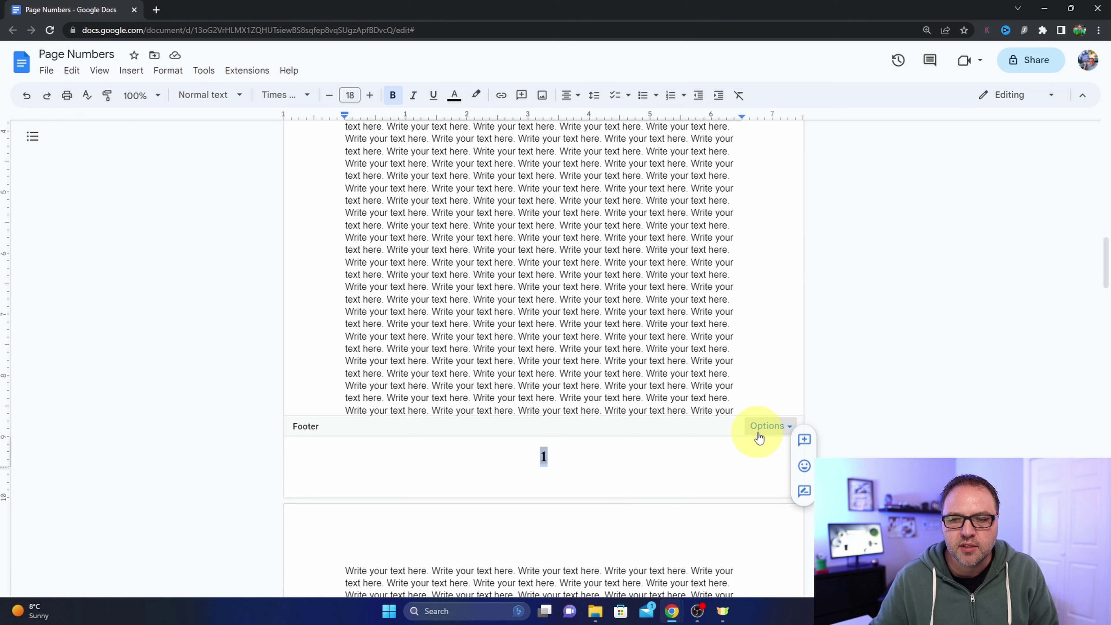
{"action": "left_click", "coordinate": [789, 433]}
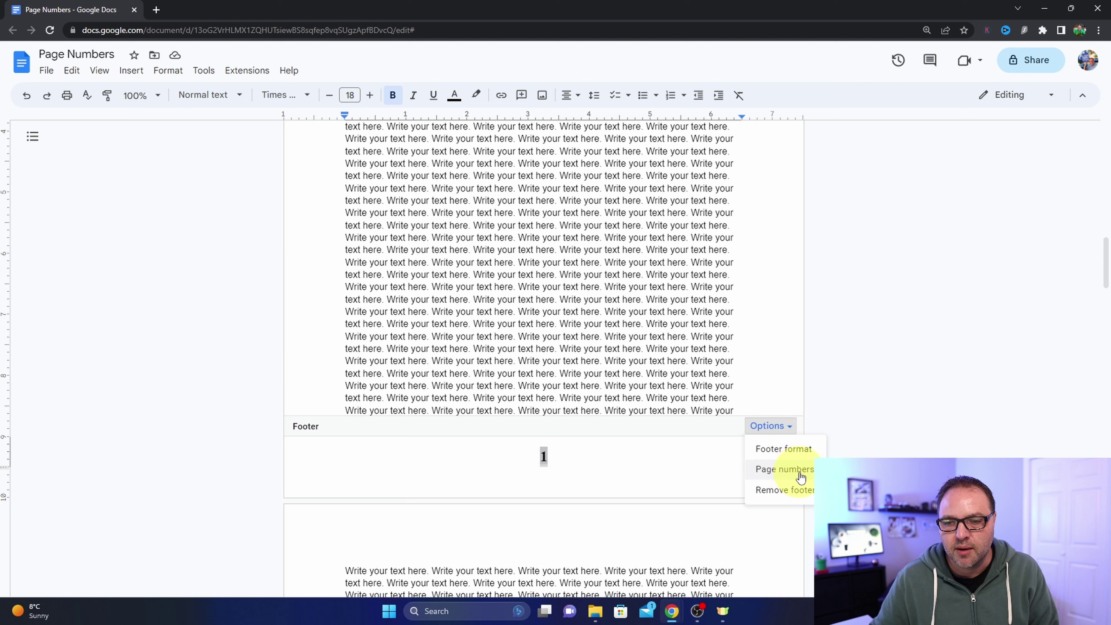
{"action": "left_click", "coordinate": [779, 496]}
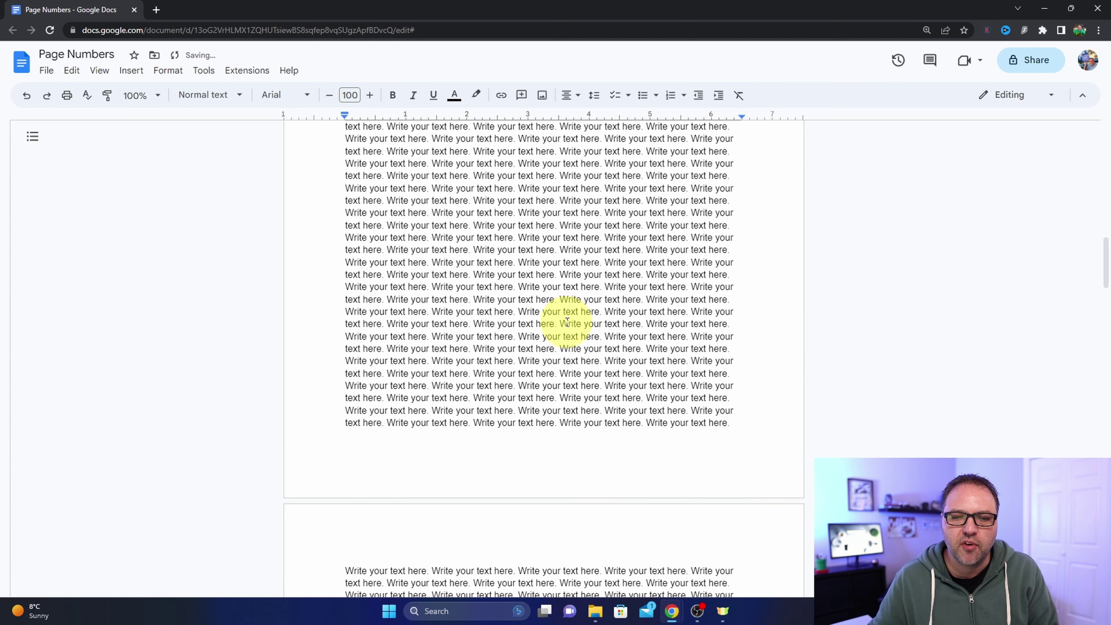
{"action": "scroll", "coordinate": [561, 458], "scroll_direction": "down", "scroll_amount": 5}
{"action": "scroll", "coordinate": [561, 457], "scroll_direction": "down", "scroll_amount": 20}
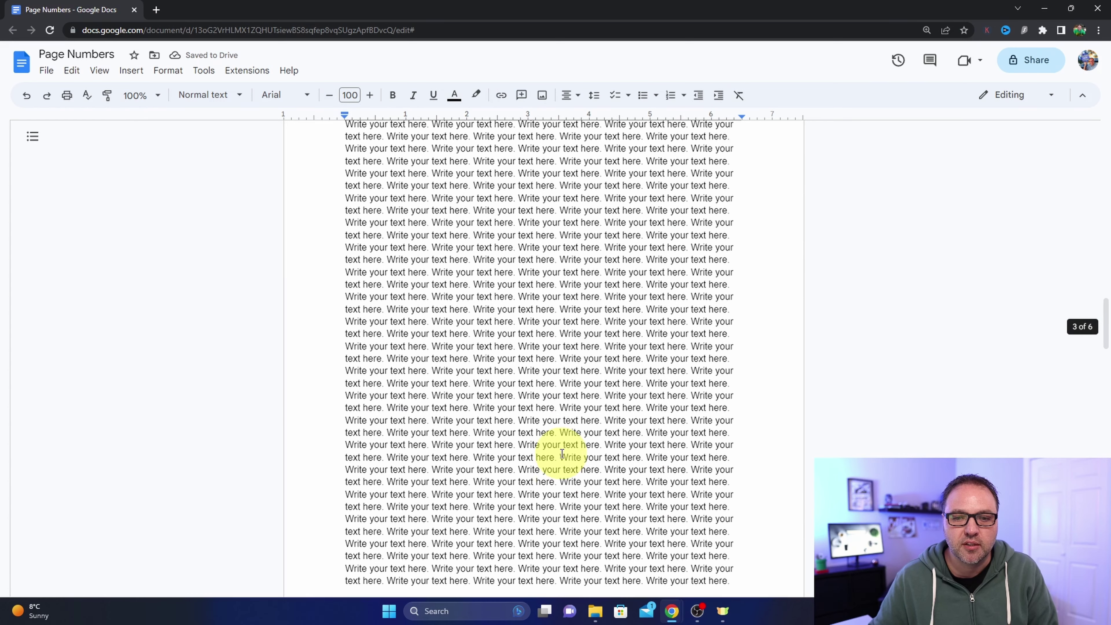